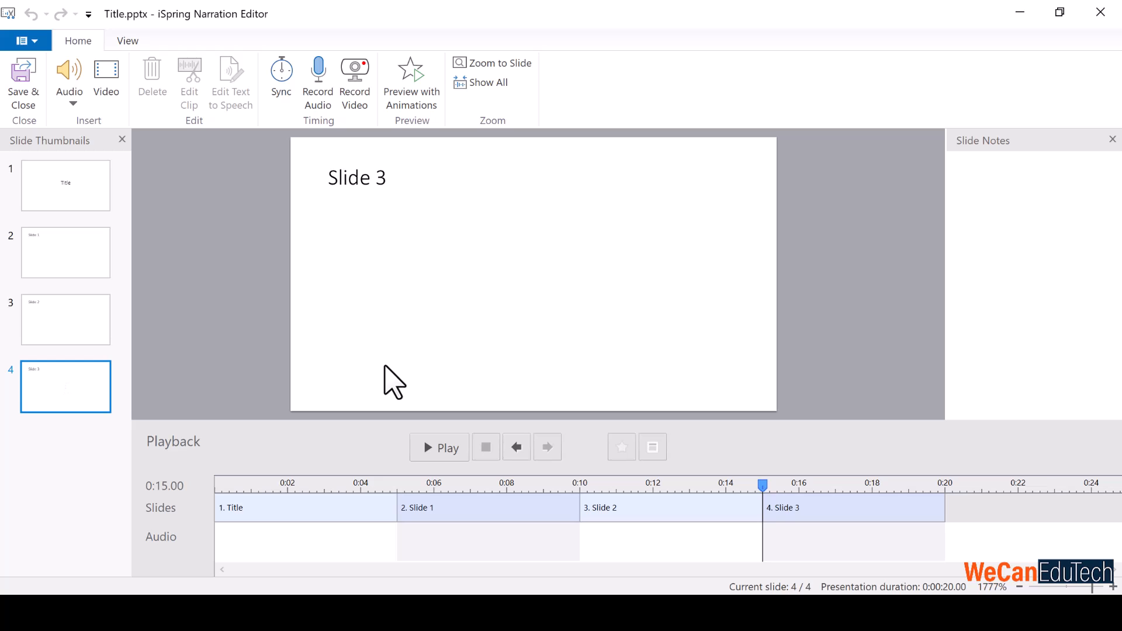
Look through the slides of the presentation and settle on the one titled Slide 1
{"action": "left_click", "coordinate": [66, 190]}
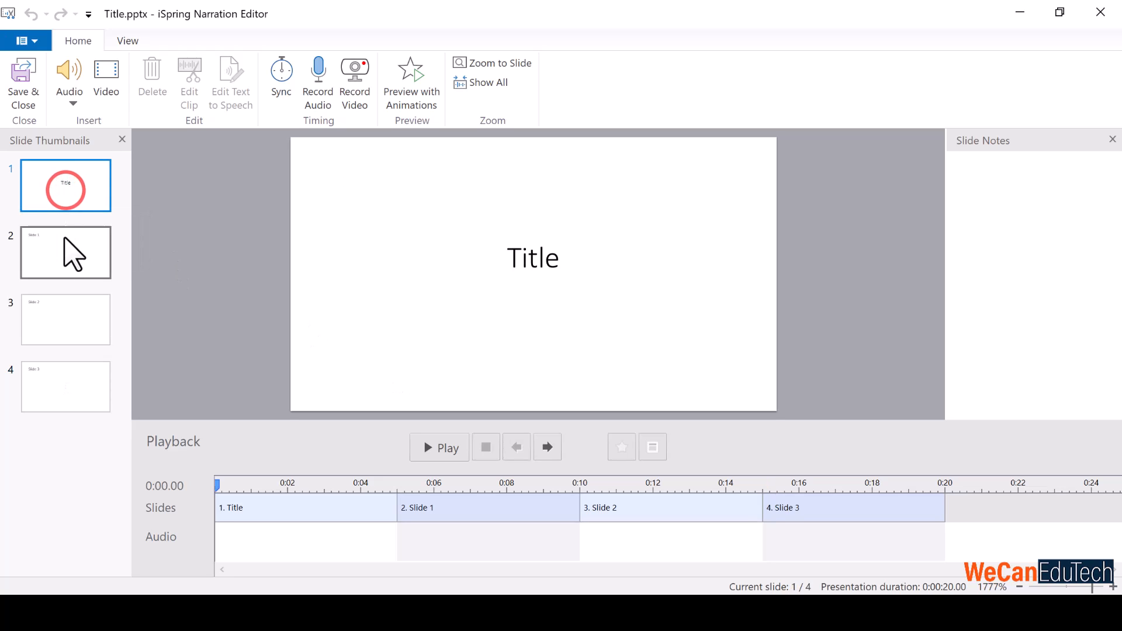
{"action": "left_click", "coordinate": [65, 248]}
{"action": "left_click", "coordinate": [61, 318]}
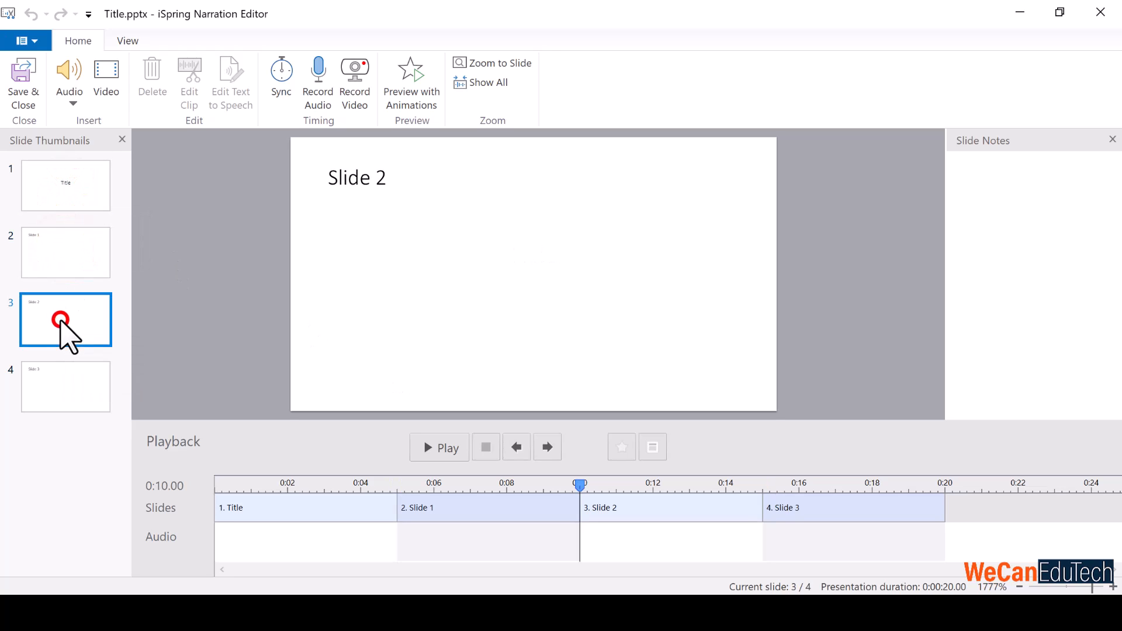
{"action": "left_click", "coordinate": [49, 375]}
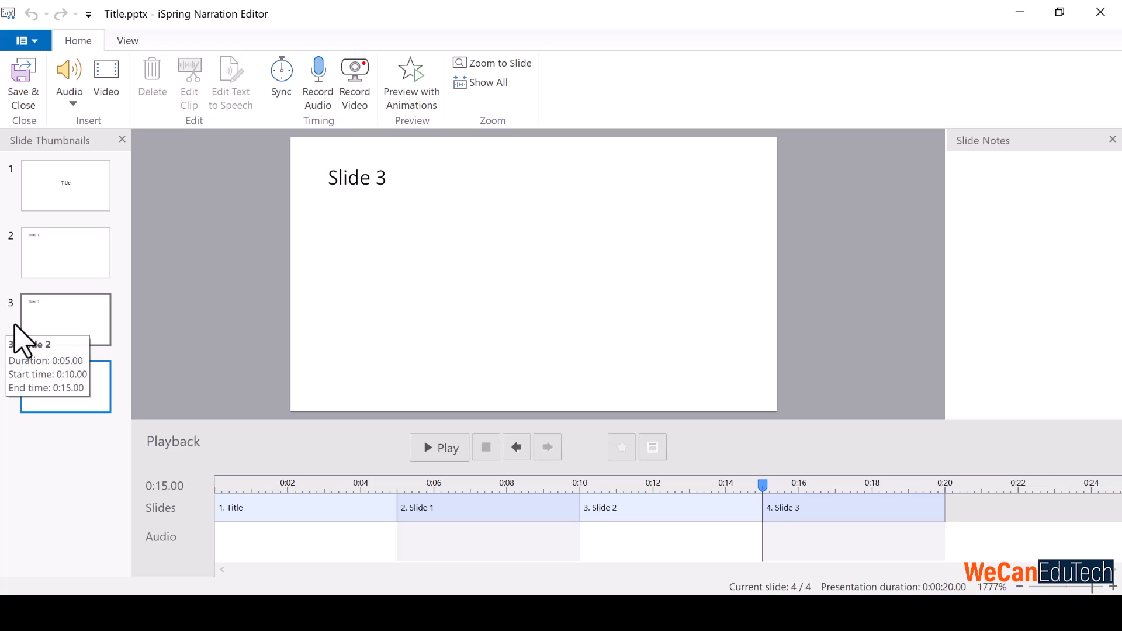
{"action": "left_click", "coordinate": [54, 319]}
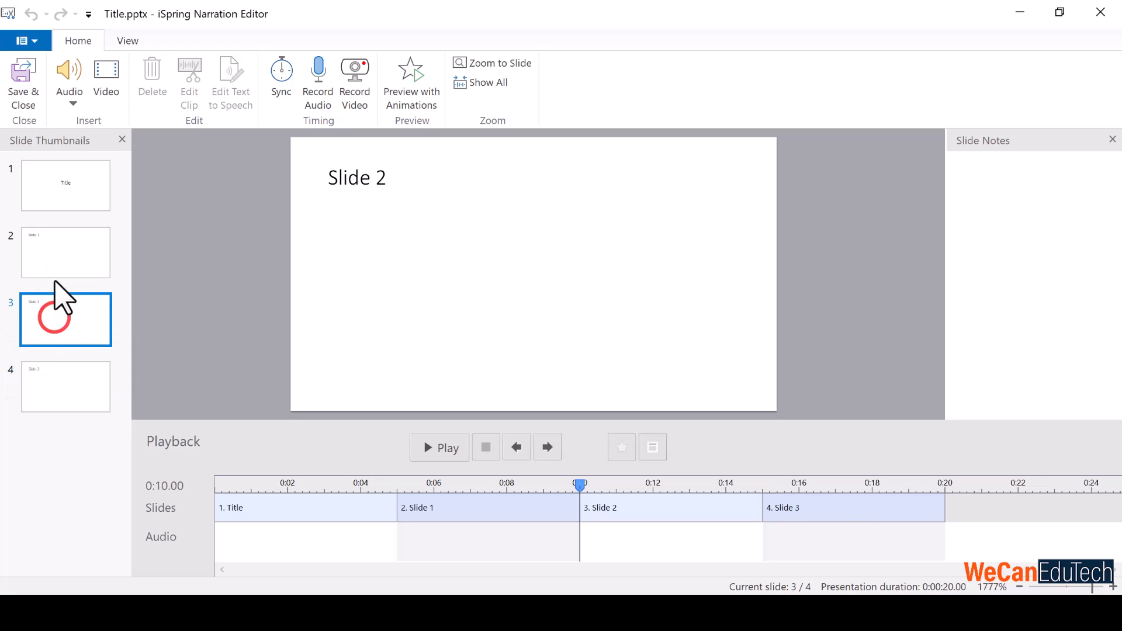
{"action": "left_click", "coordinate": [51, 243]}
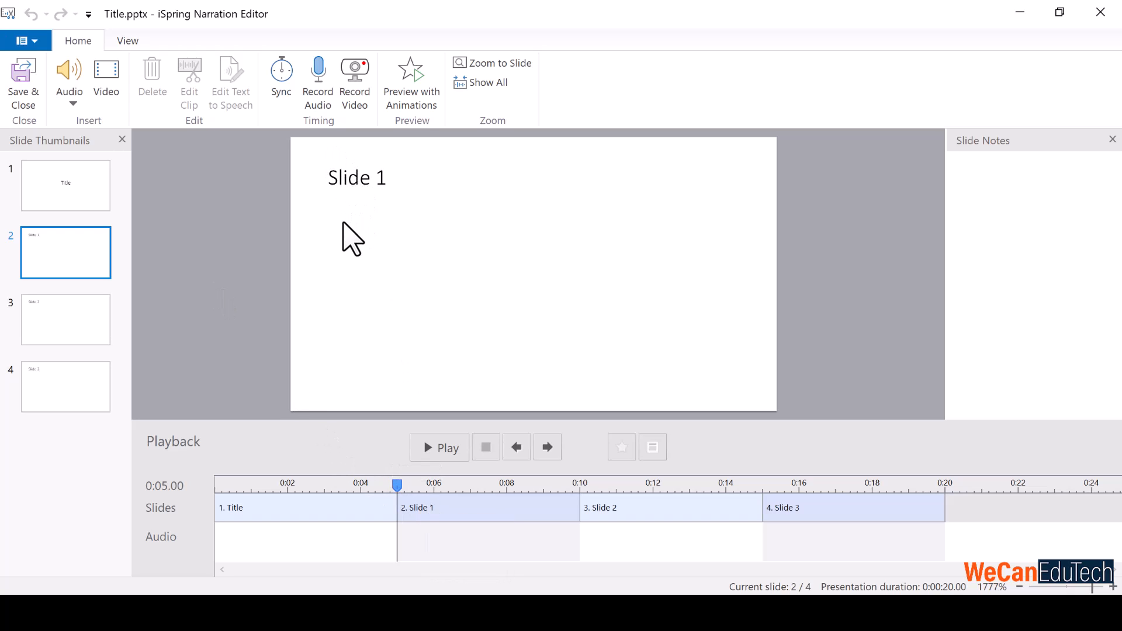
{"action": "left_click", "coordinate": [343, 222]}
{"action": "left_click", "coordinate": [381, 170]}
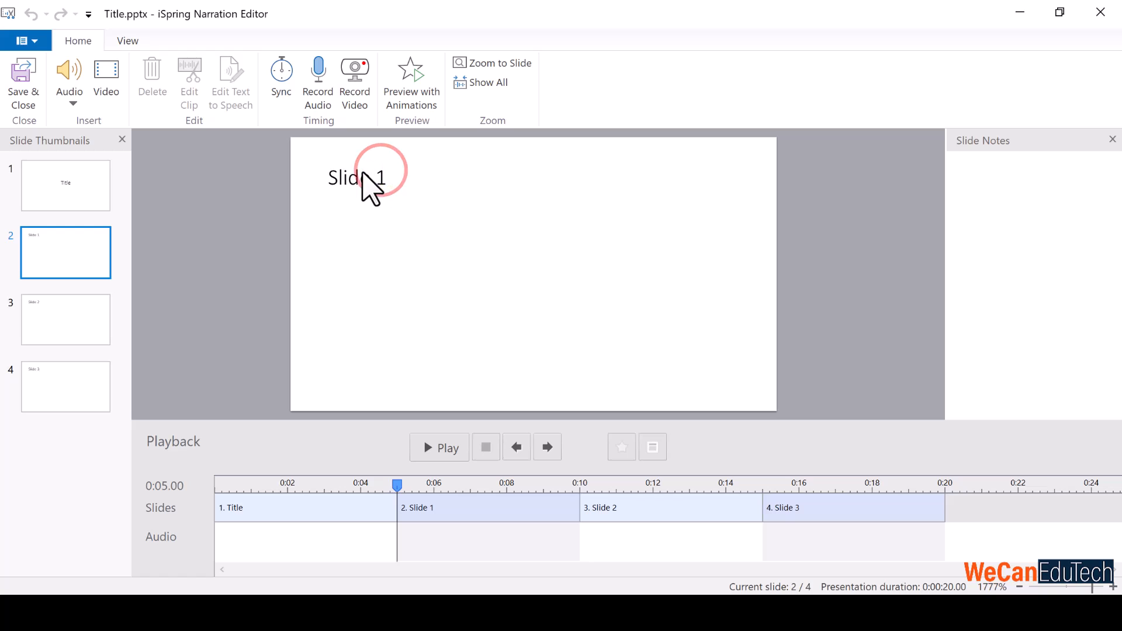
Start a text-to-speech conversion for Slide 1, view the available voices, and enter the text "This is amazing"
{"action": "left_click", "coordinate": [73, 102]}
{"action": "left_click", "coordinate": [82, 142]}
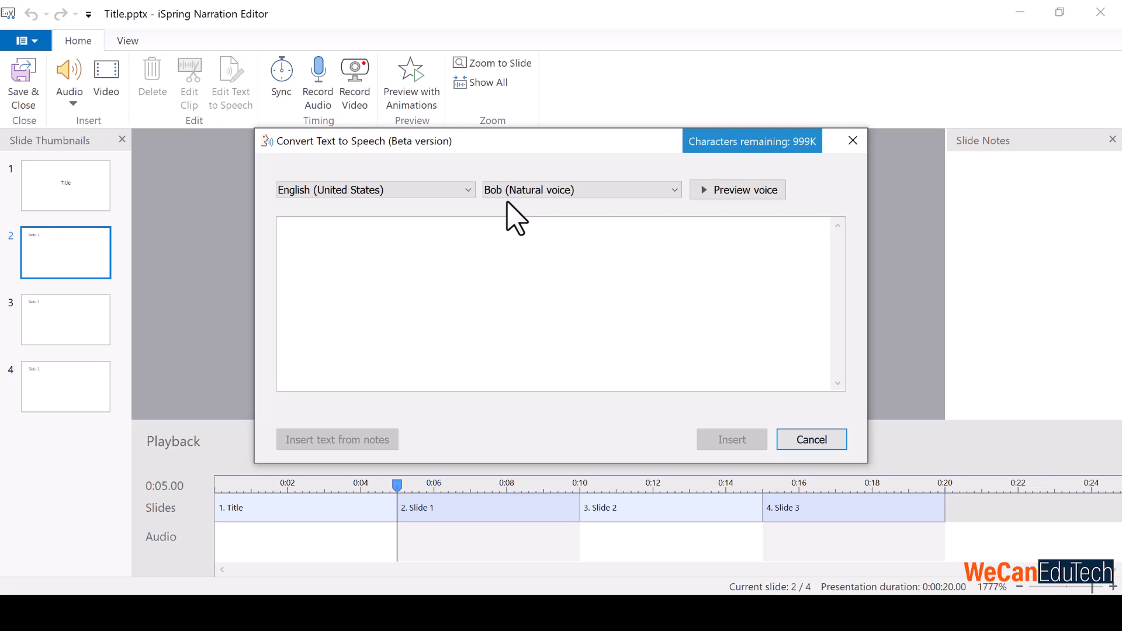
{"action": "left_click", "coordinate": [545, 188]}
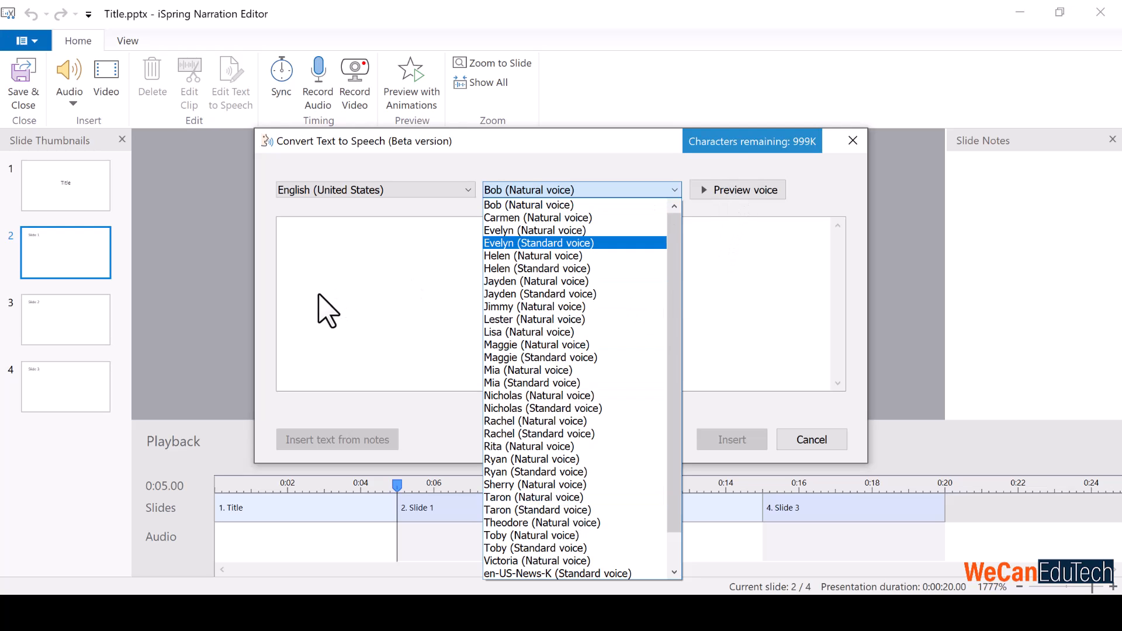
{"action": "left_click", "coordinate": [334, 257]}
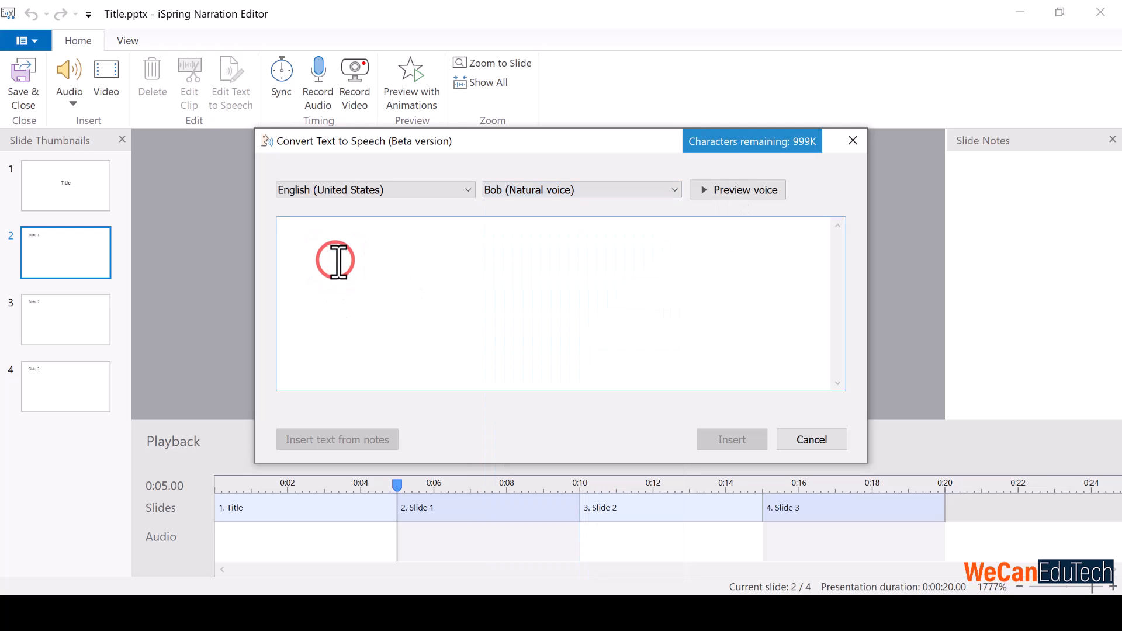
{"action": "type", "text": "Th"}
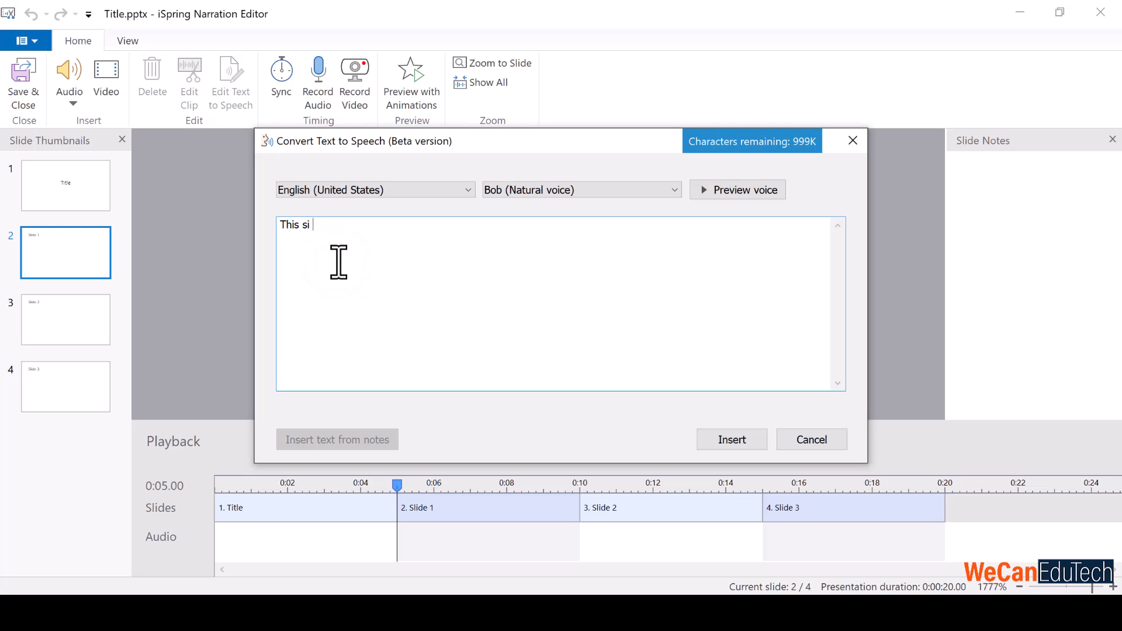
{"action": "type", "text": "is is amazing"}
Insert the speech clip at the beginning of Slide 1 and play it back
{"action": "left_click", "coordinate": [723, 440]}
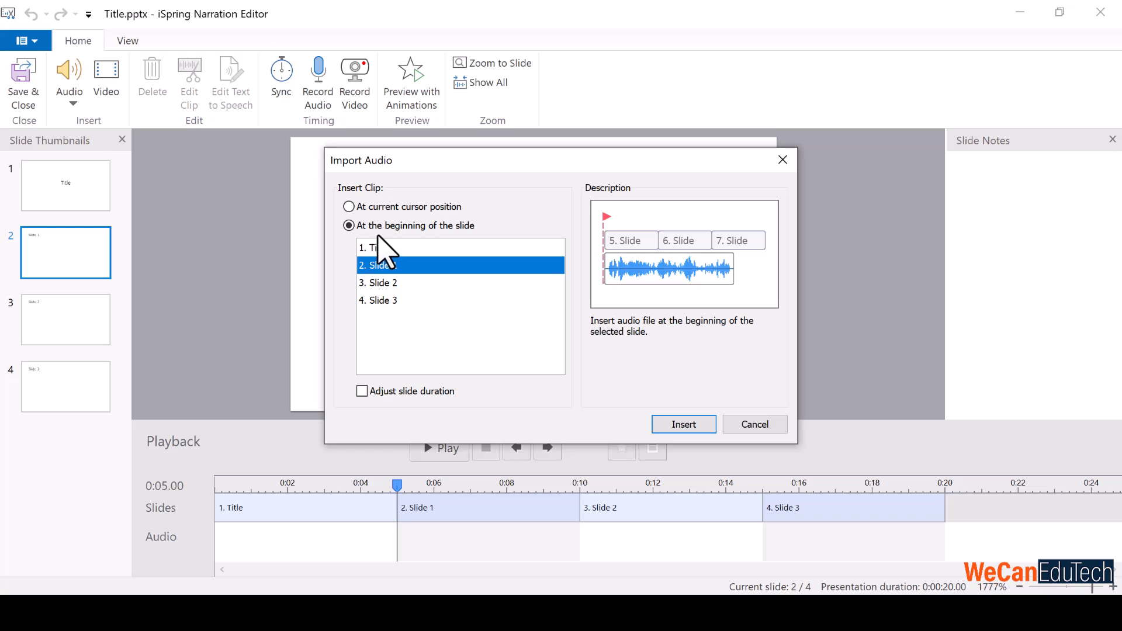
{"action": "left_click", "coordinate": [685, 423]}
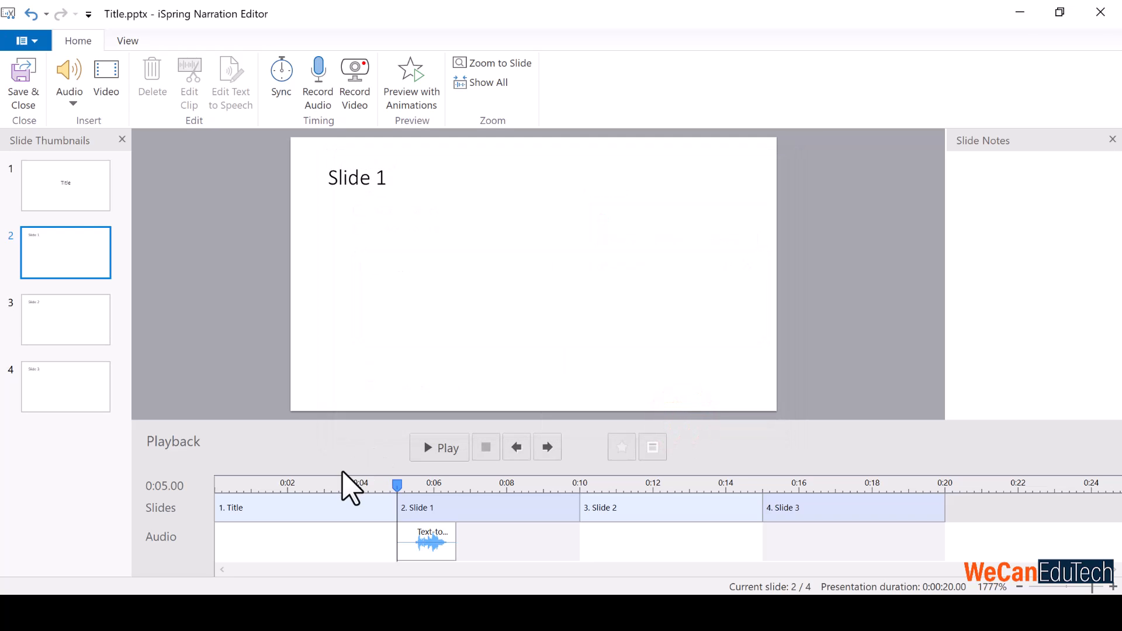
{"action": "left_click", "coordinate": [433, 455]}
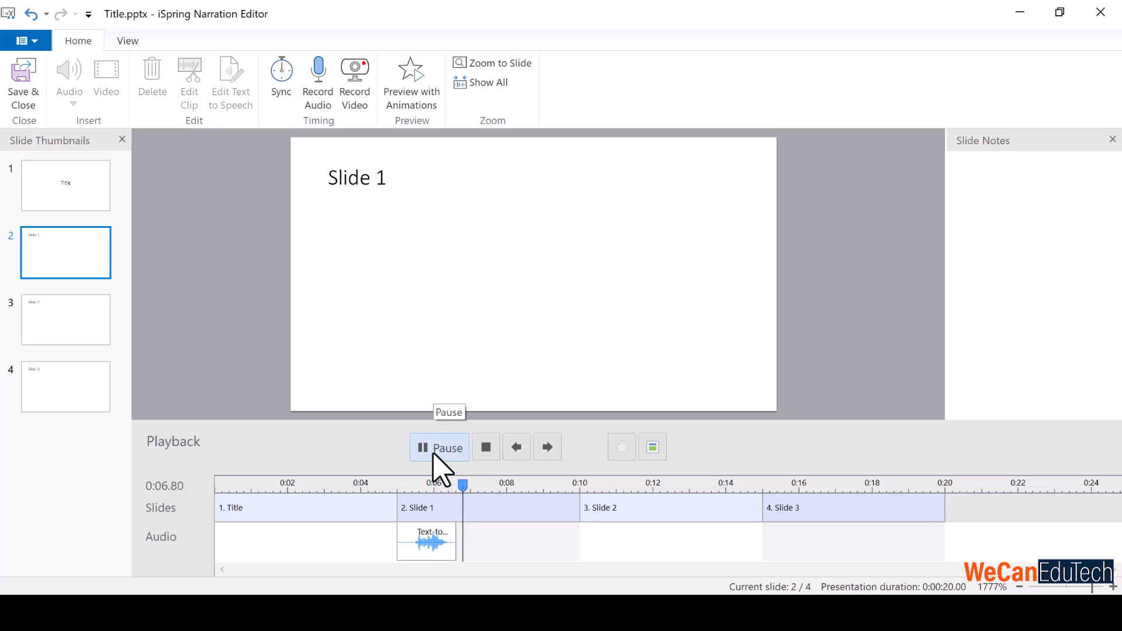
{"action": "left_click", "coordinate": [433, 455]}
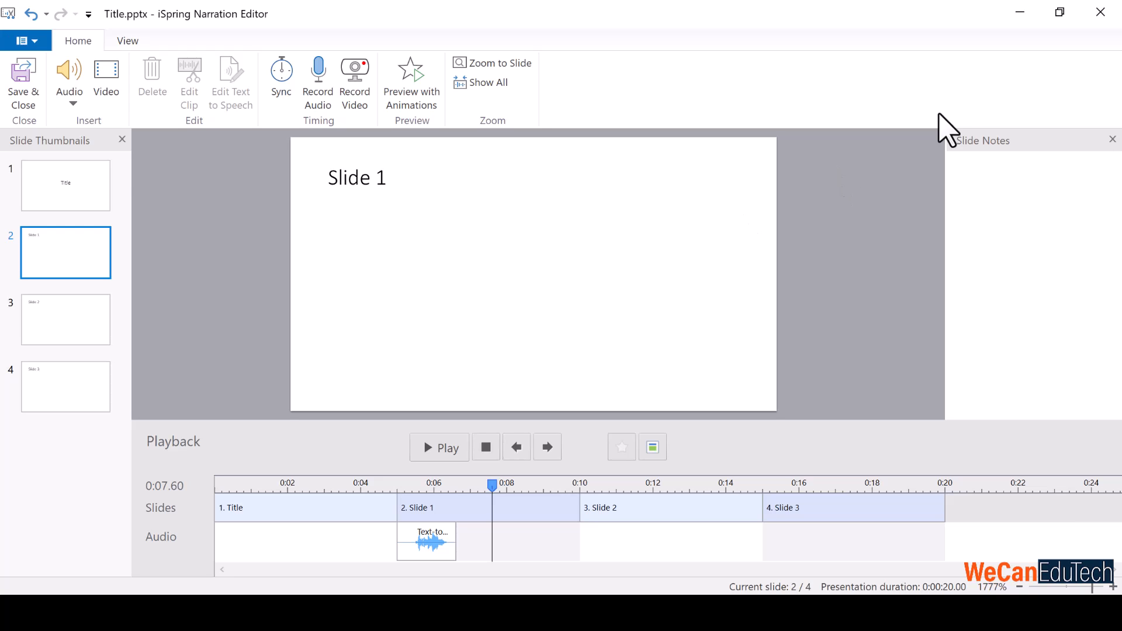
Close the narration editor and create a new graded quiz in iSpring QuizMaker
{"action": "left_click", "coordinate": [1098, 10]}
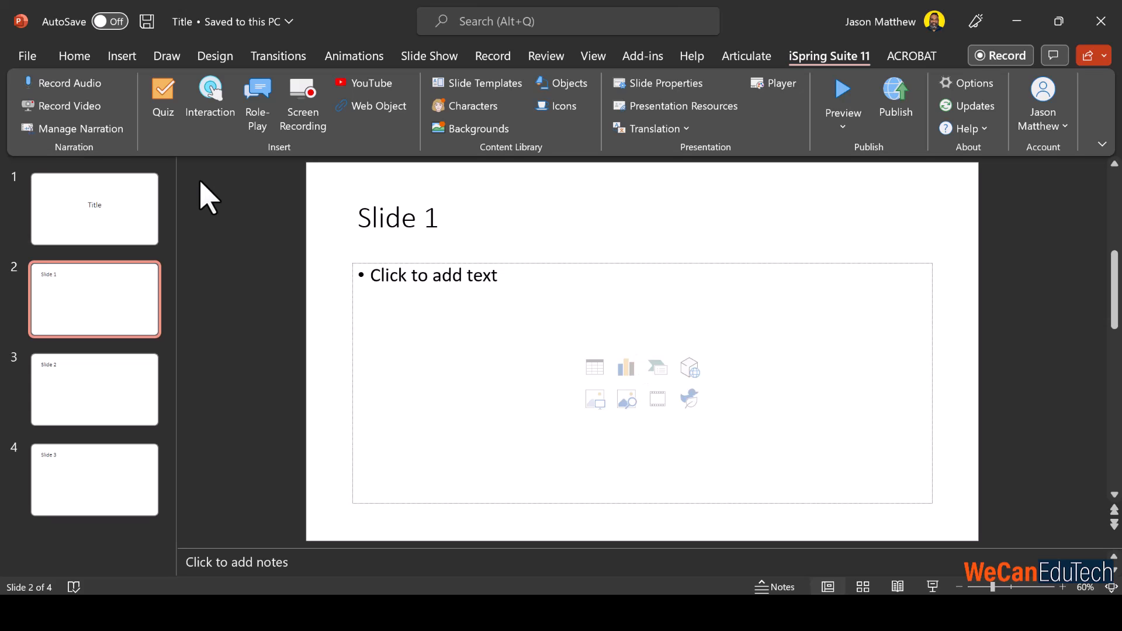
{"action": "left_click", "coordinate": [161, 93]}
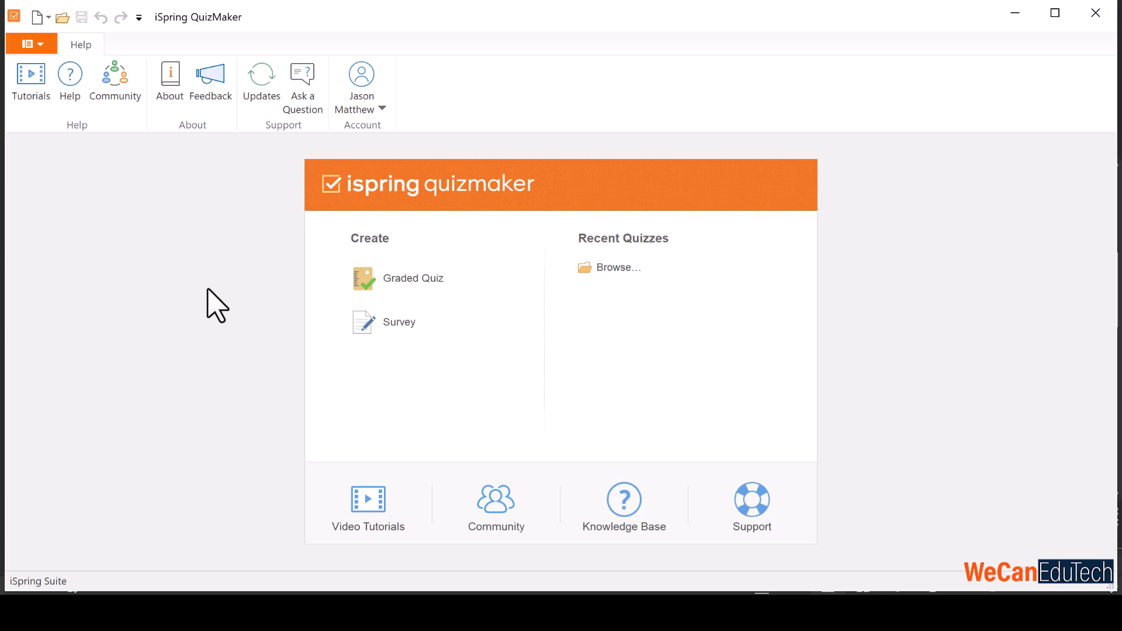
{"action": "left_click", "coordinate": [402, 276]}
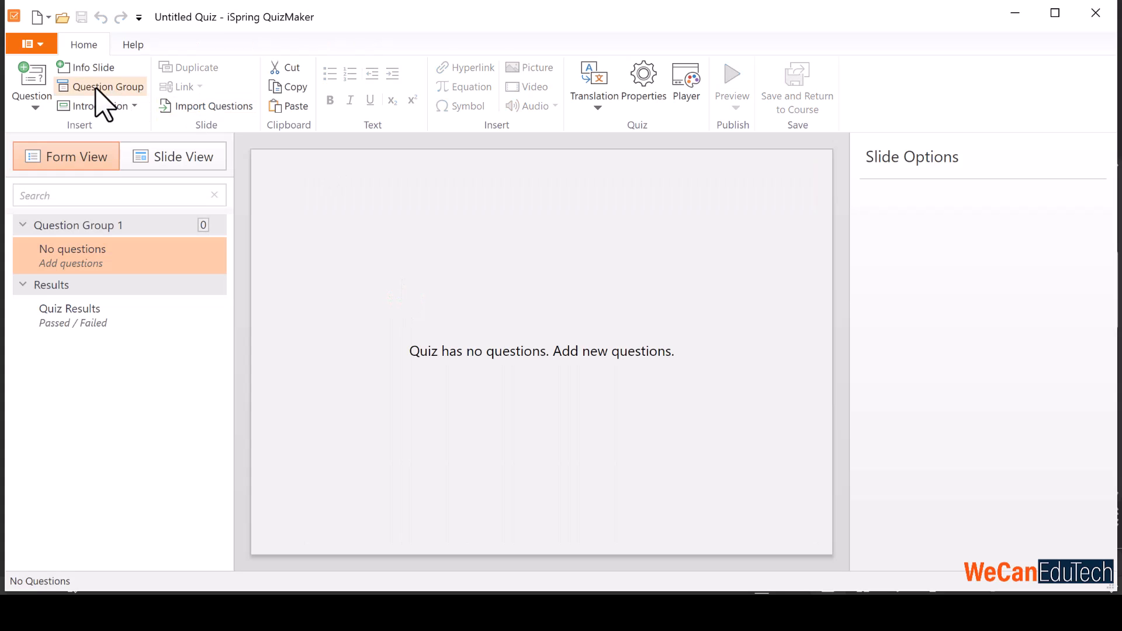
Examine the available question types and the quiz player's feature and navigation settings
{"action": "left_click", "coordinate": [26, 86]}
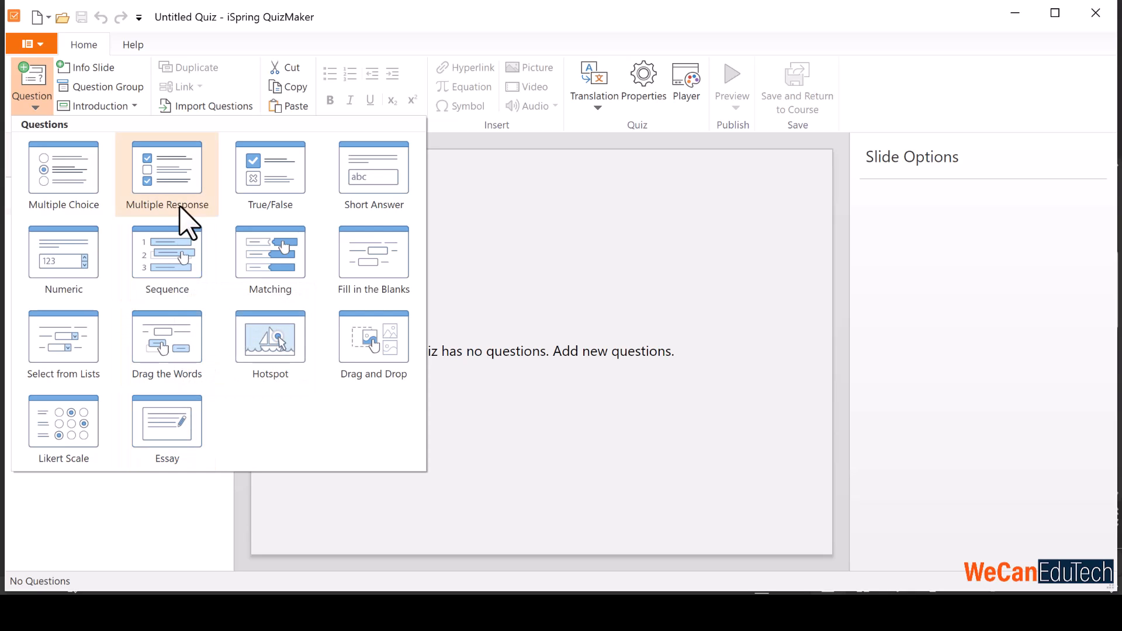
{"action": "left_click", "coordinate": [207, 114]}
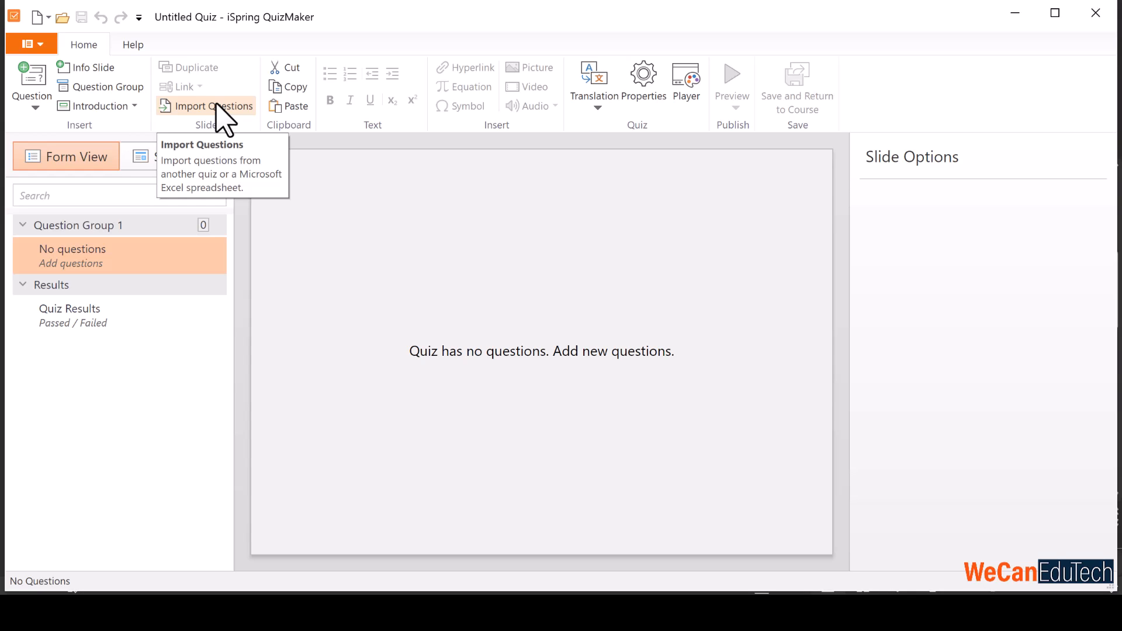
{"action": "left_click", "coordinate": [687, 68]}
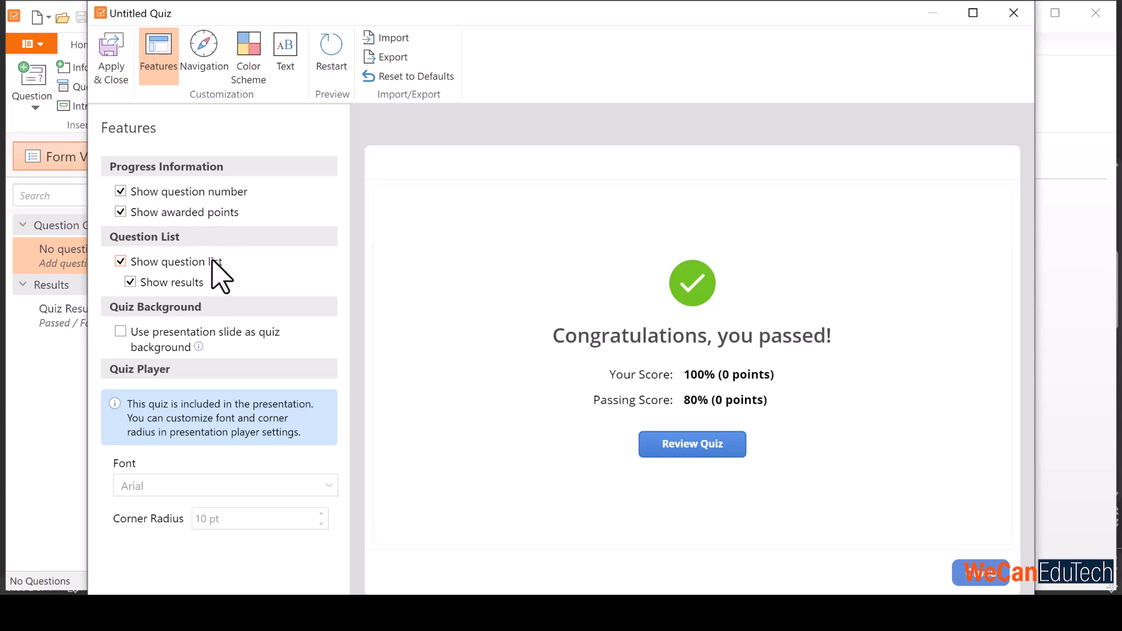
{"action": "left_click", "coordinate": [203, 44]}
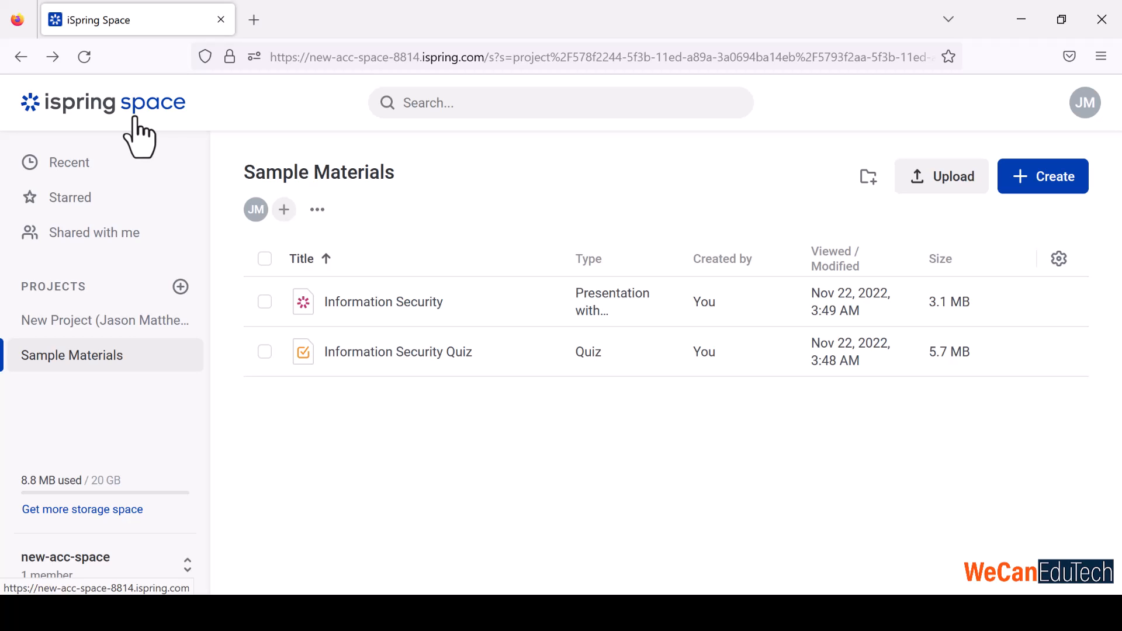
Preview the Information Security Quiz in iSpring Space on tablet portrait, tablet landscape and phone portrait, and return to the desktop layout
{"action": "left_click", "coordinate": [361, 348]}
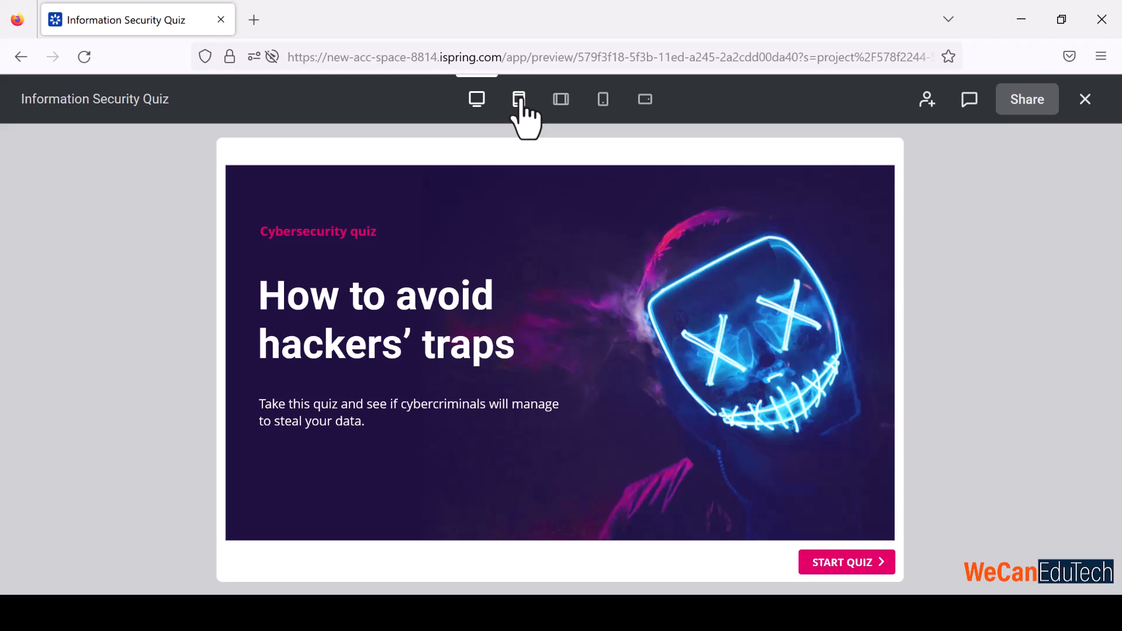
{"action": "left_click", "coordinate": [518, 98]}
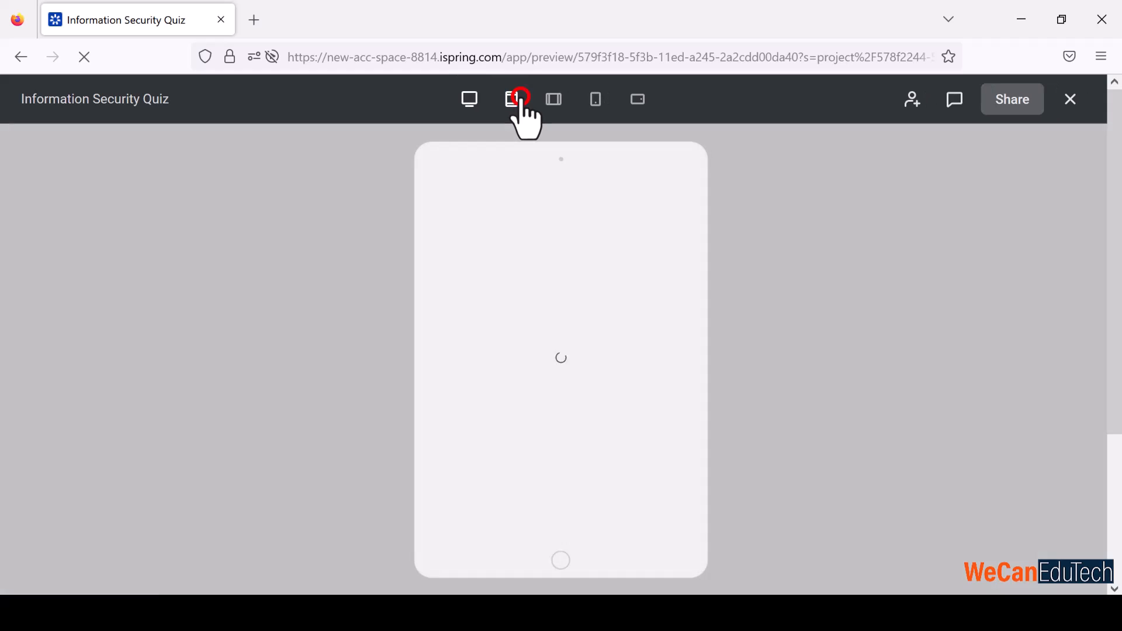
{"action": "left_click", "coordinate": [552, 99]}
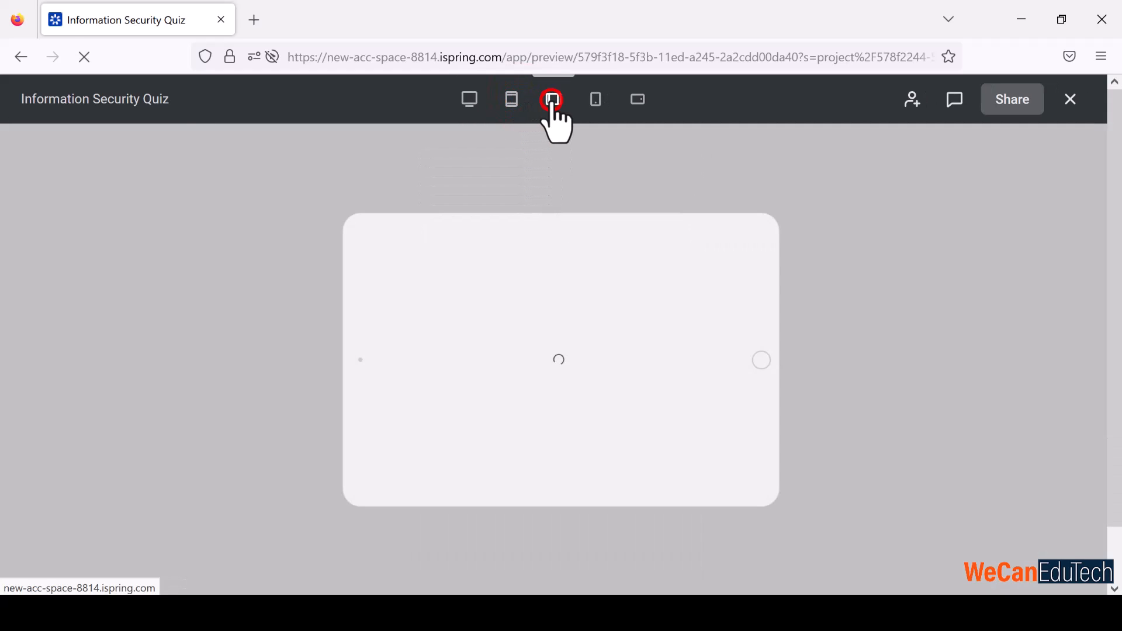
{"action": "left_click", "coordinate": [595, 100]}
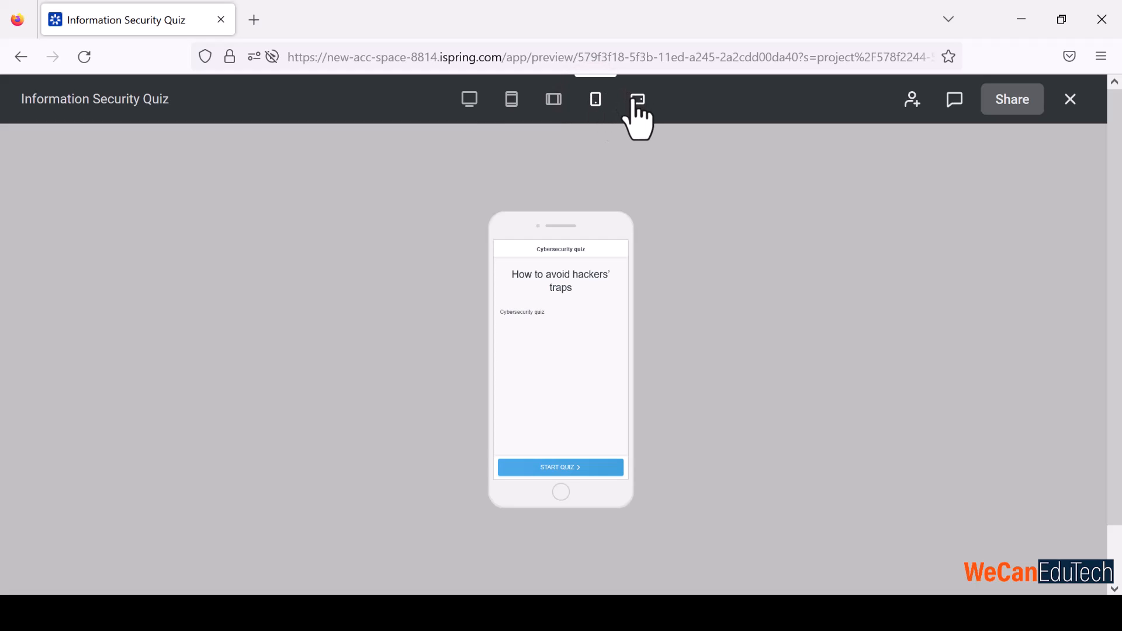
{"action": "left_click", "coordinate": [471, 101]}
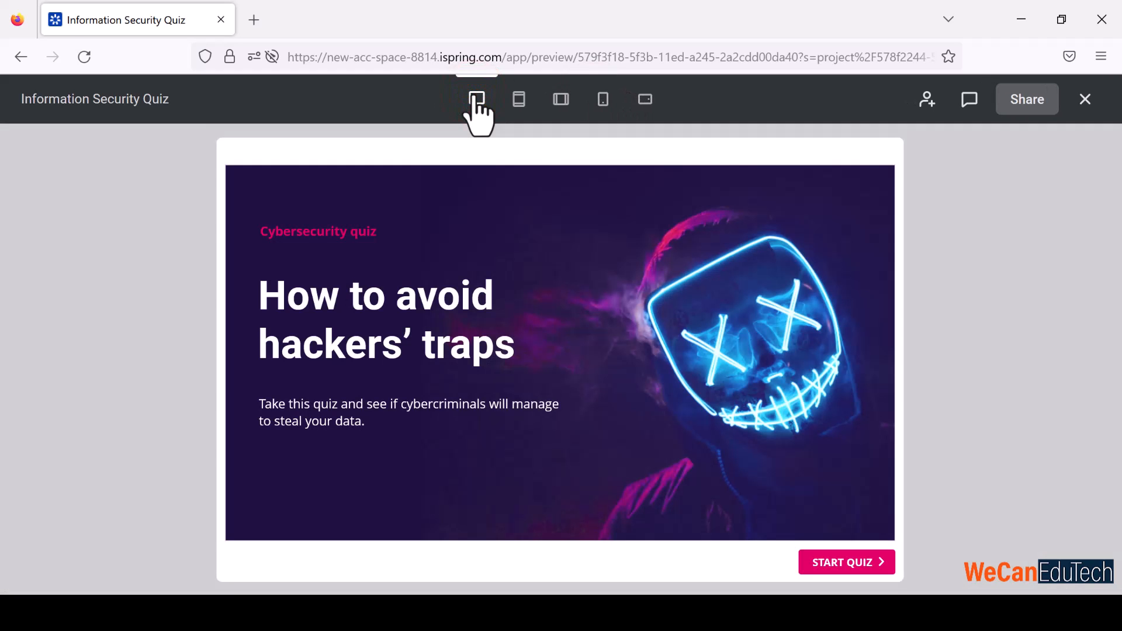
Start the quiz, answer question 1 with the two options in the first row, submit, and continue to question 2
{"action": "left_click", "coordinate": [826, 563]}
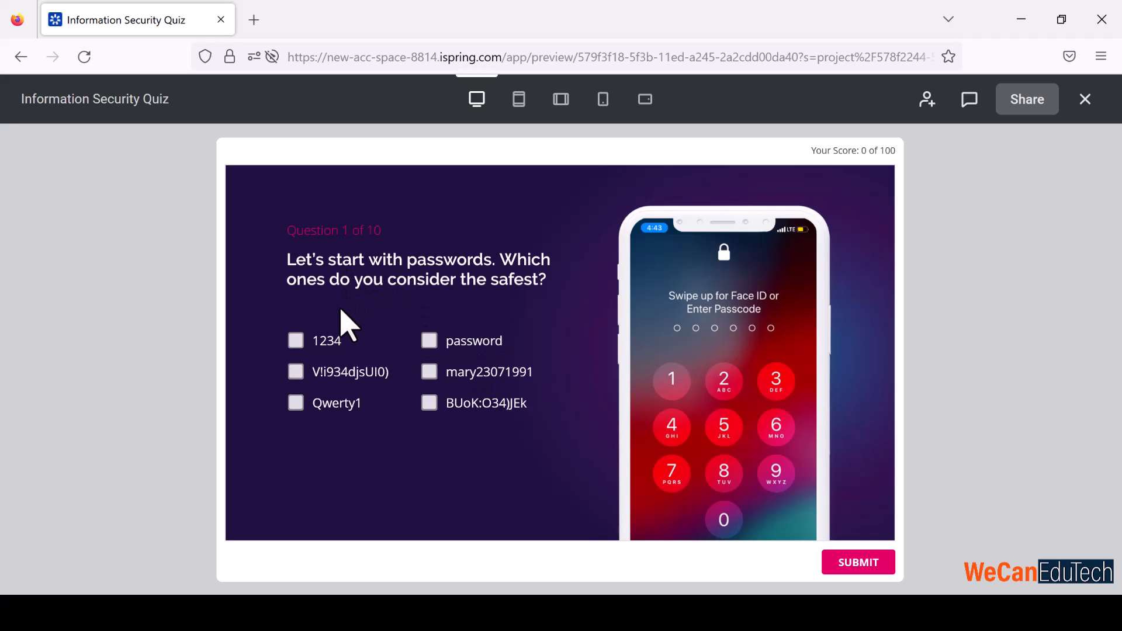
{"action": "left_click", "coordinate": [296, 345]}
{"action": "left_click", "coordinate": [429, 344]}
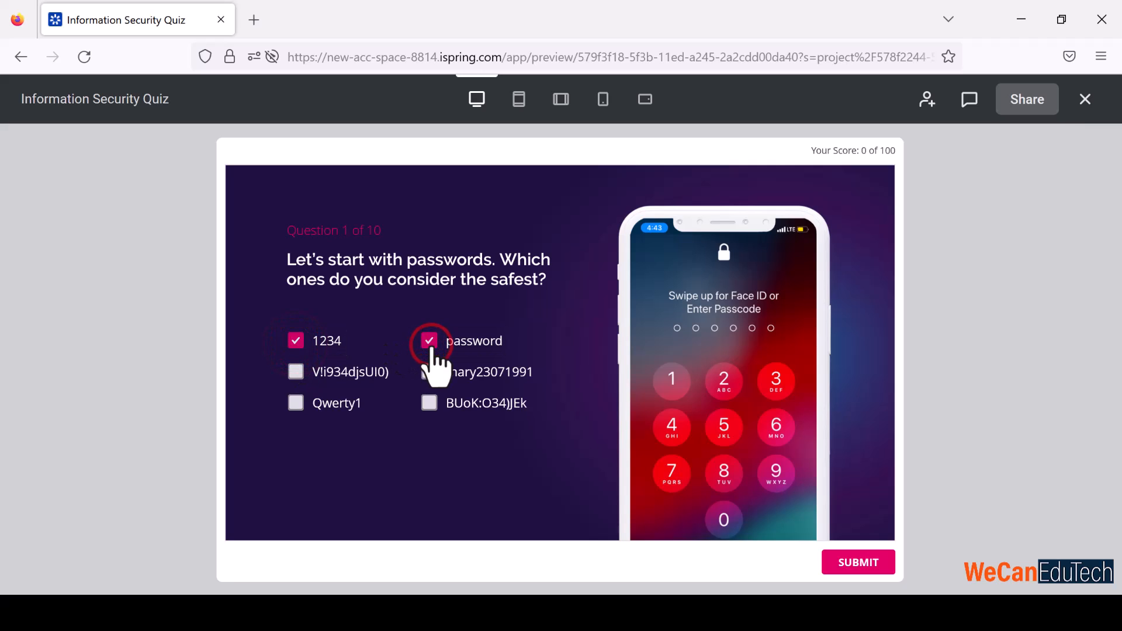
{"action": "left_click", "coordinate": [848, 562]}
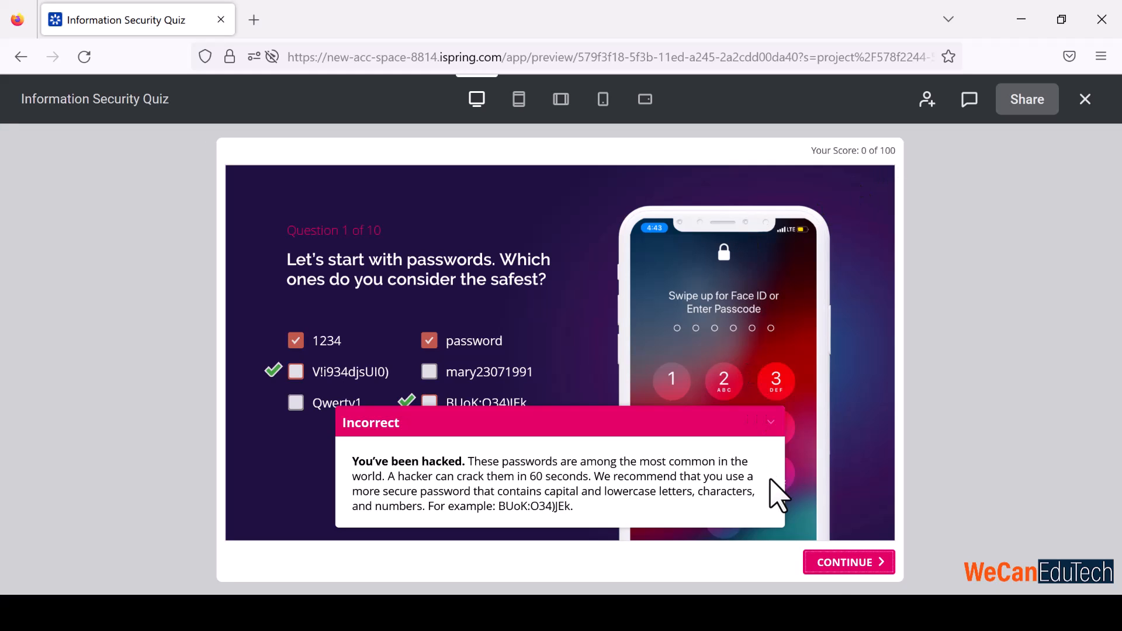
{"action": "left_click", "coordinate": [825, 566]}
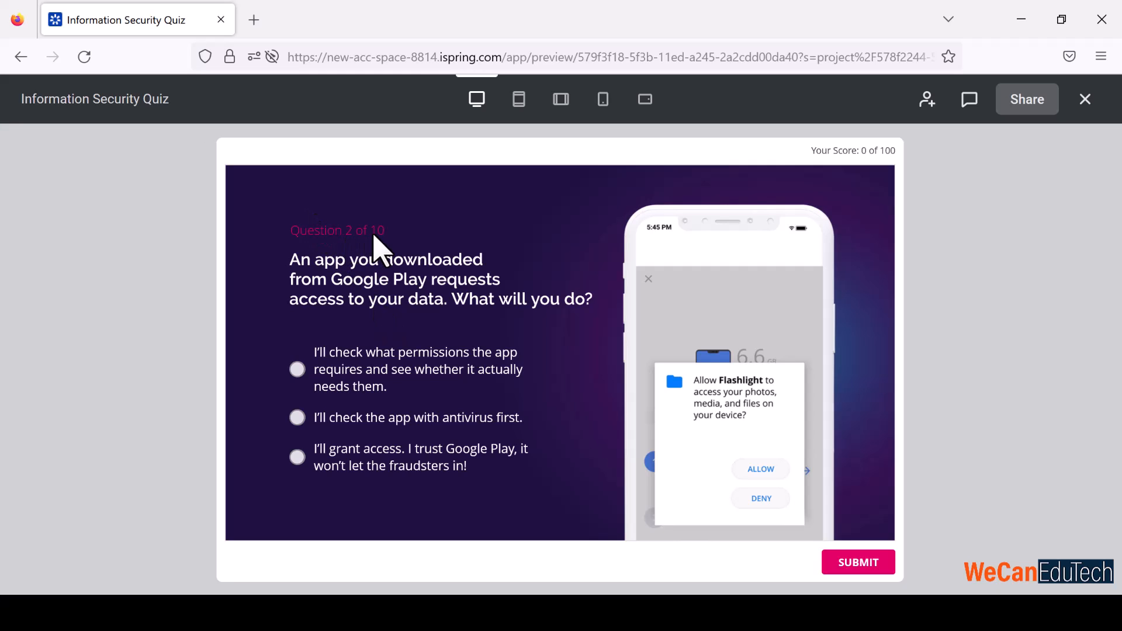
Answer question 2 with checking what permissions the app requires, submit it, and close the browser to return to PowerPoint
{"action": "left_click", "coordinate": [297, 369]}
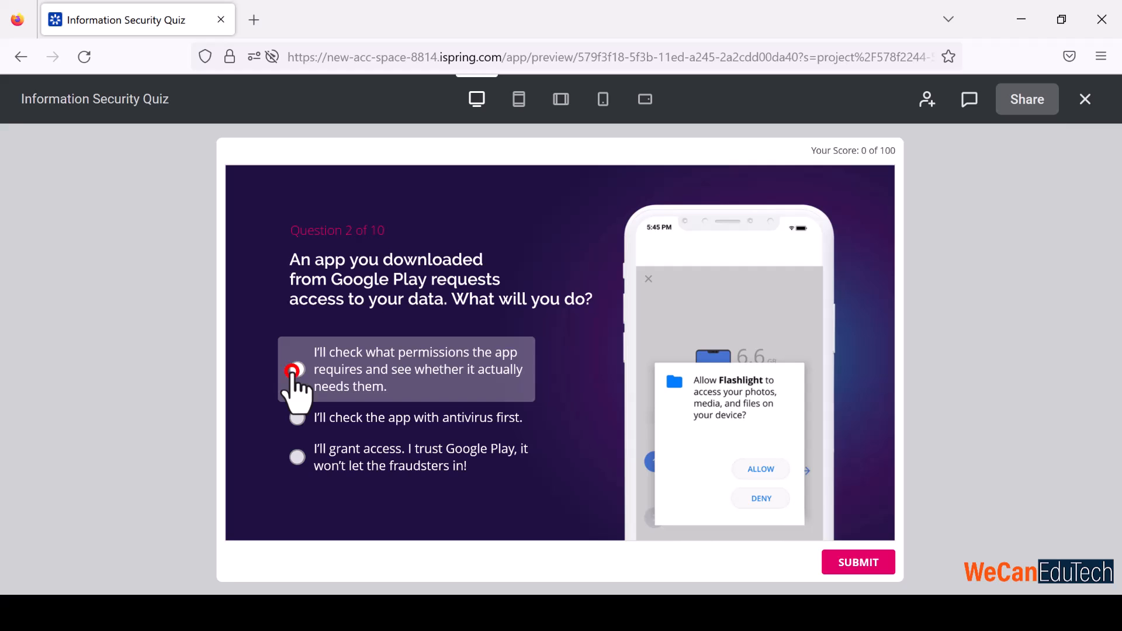
{"action": "left_click", "coordinate": [850, 562]}
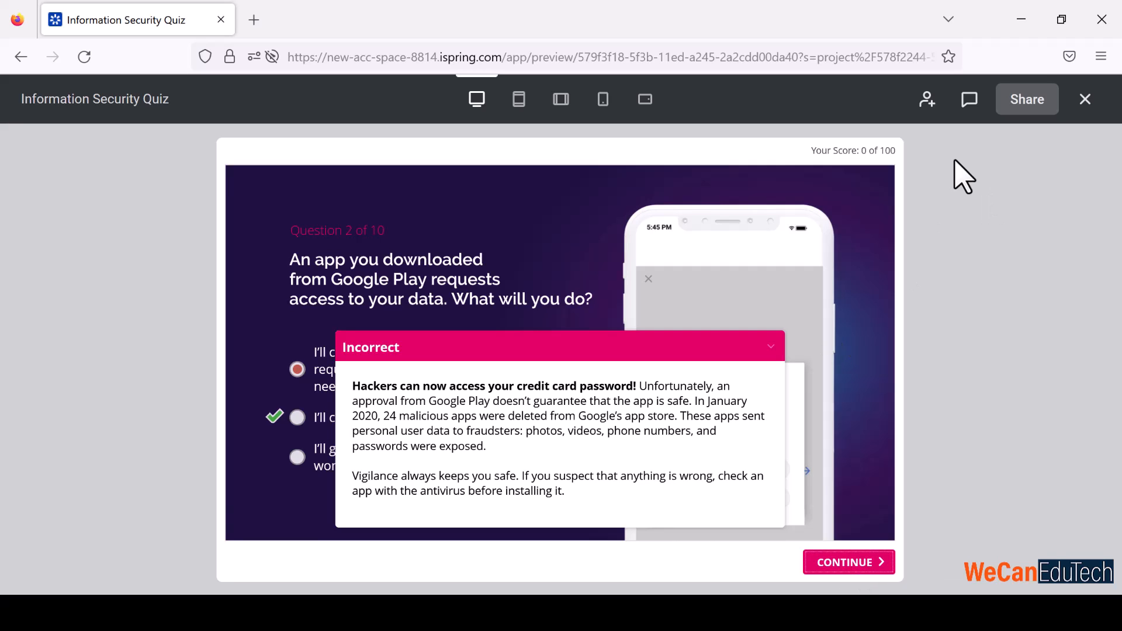
{"action": "left_click", "coordinate": [1103, 19]}
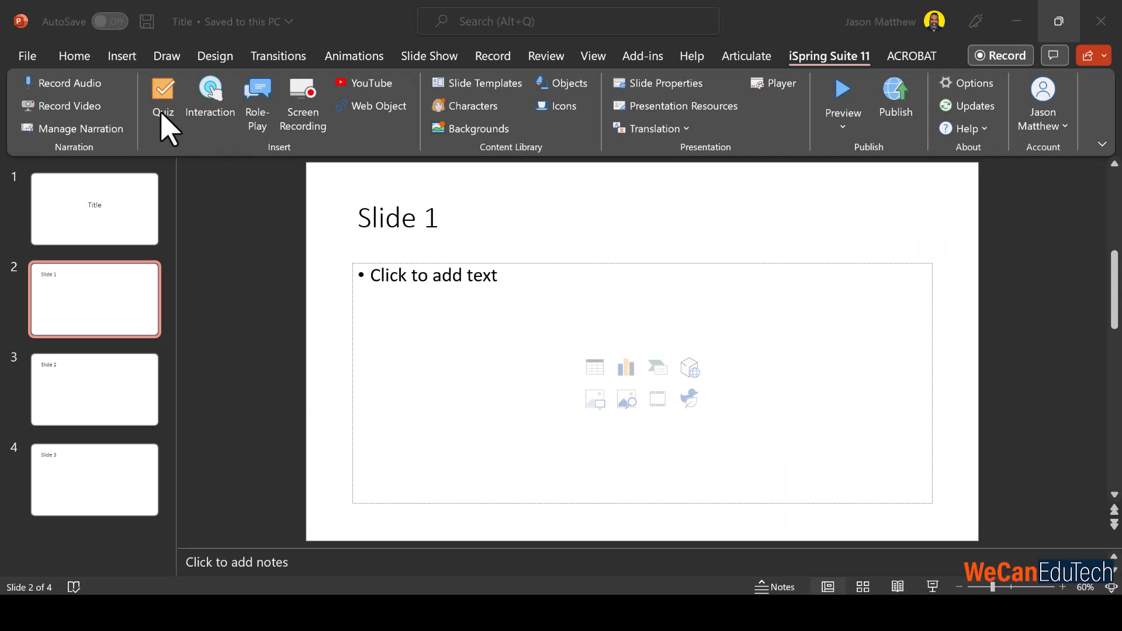
Start a new interaction, examine the available interaction types, and close the interaction editor to return to PowerPoint
{"action": "left_click", "coordinate": [210, 89]}
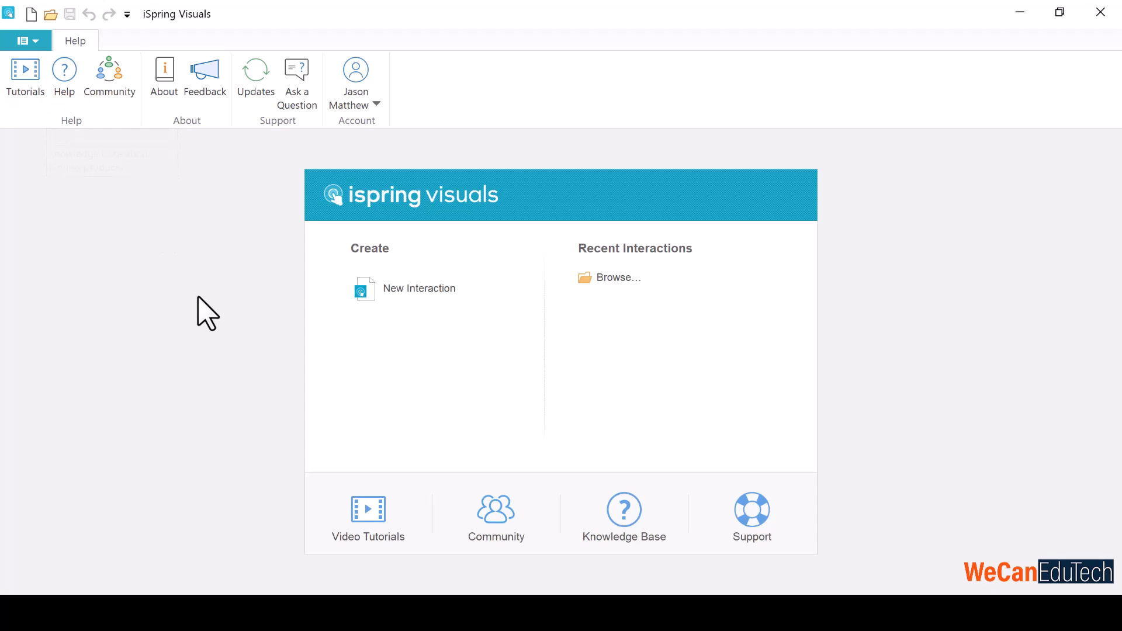
{"action": "left_click", "coordinate": [413, 289]}
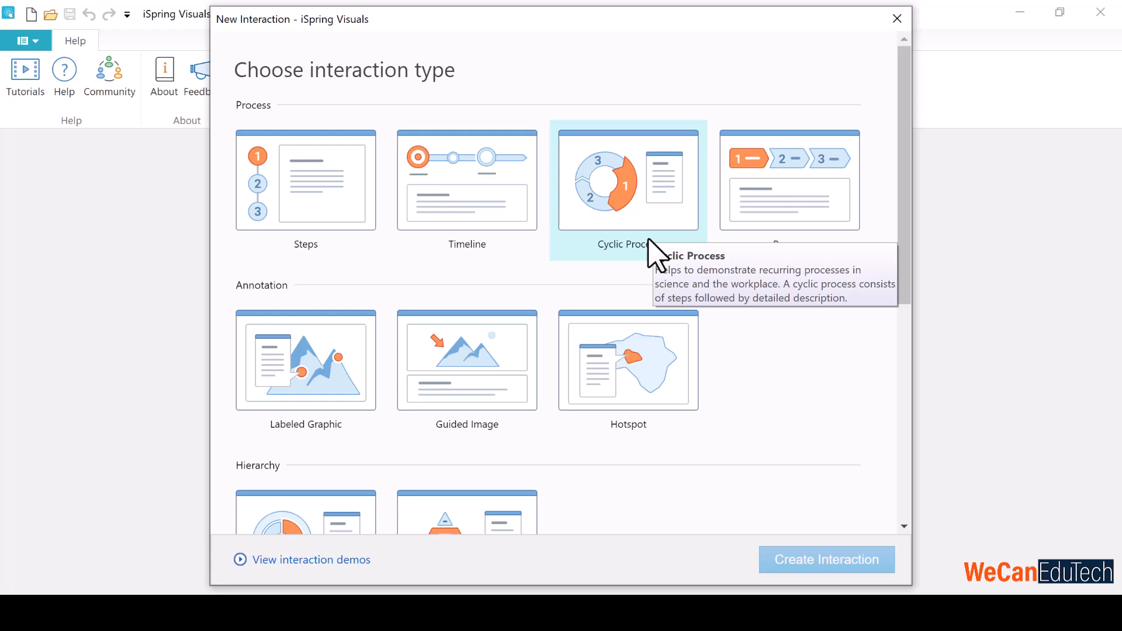
{"action": "left_click", "coordinate": [897, 19]}
{"action": "left_click", "coordinate": [1104, 15]}
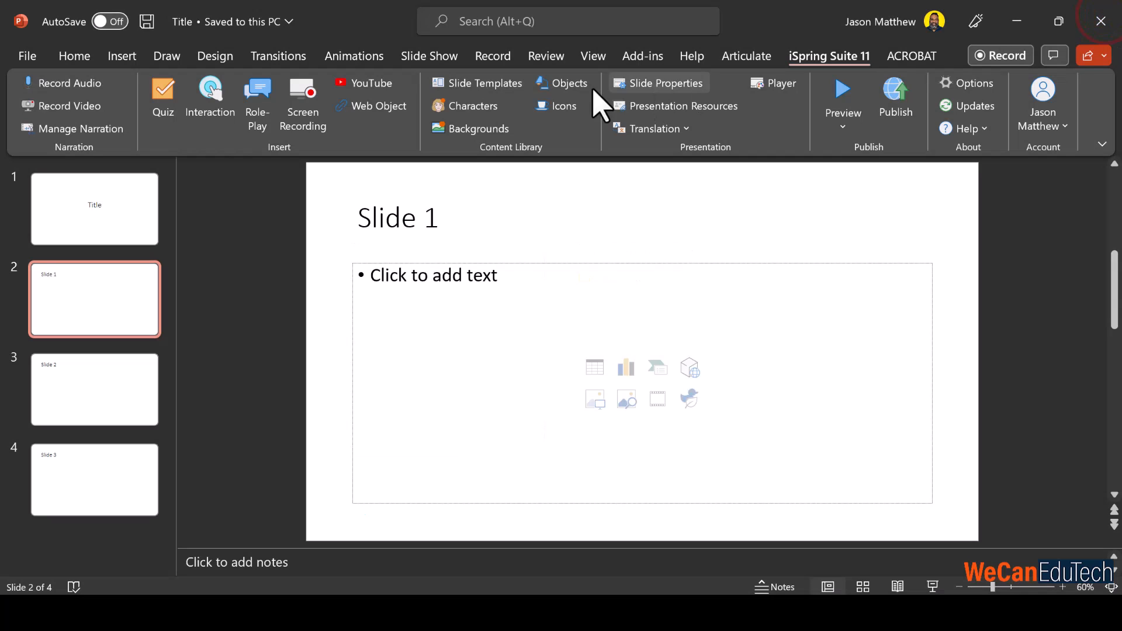
Create a new role-play and add a first scene with the character speech "What is the weather like today?"
{"action": "left_click", "coordinate": [253, 93]}
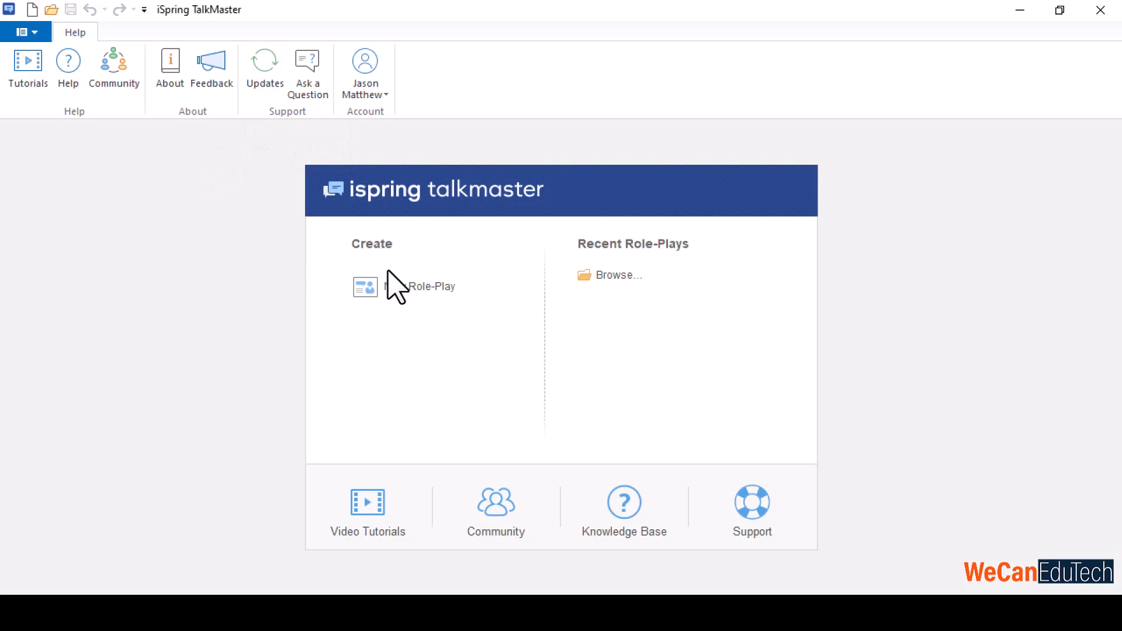
{"action": "left_click", "coordinate": [416, 296]}
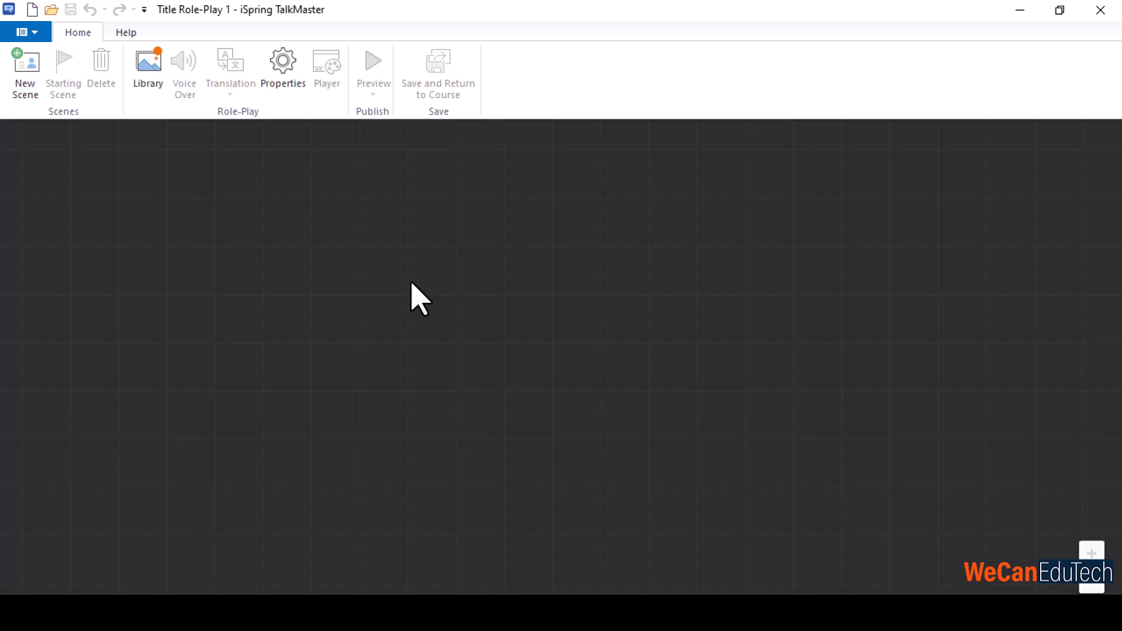
{"action": "left_click", "coordinate": [22, 61]}
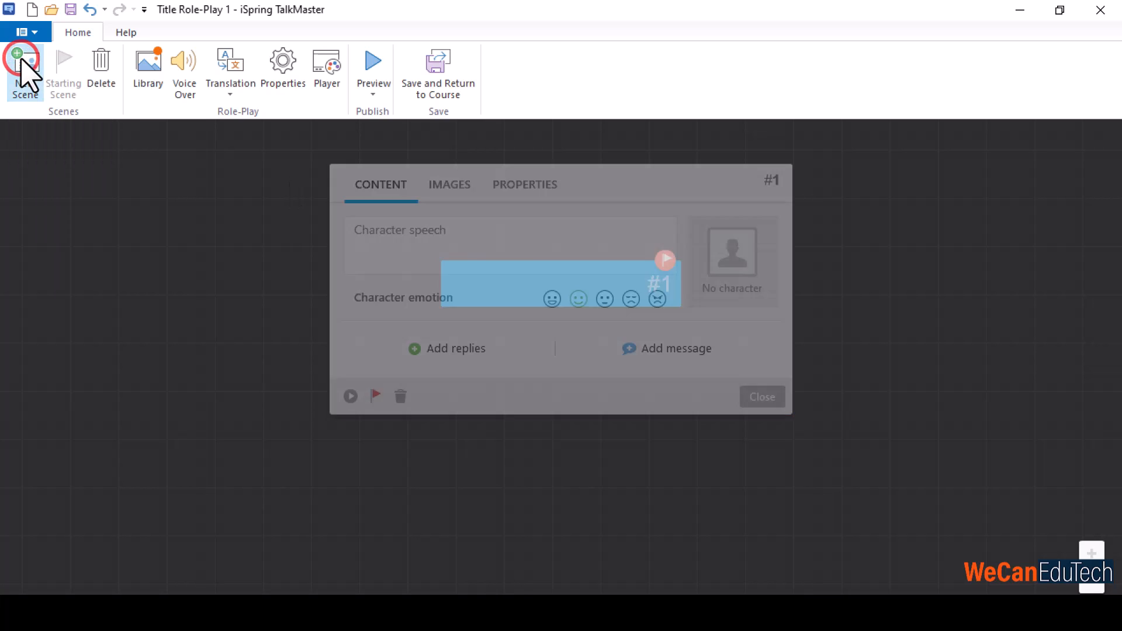
{"action": "left_click", "coordinate": [418, 233]}
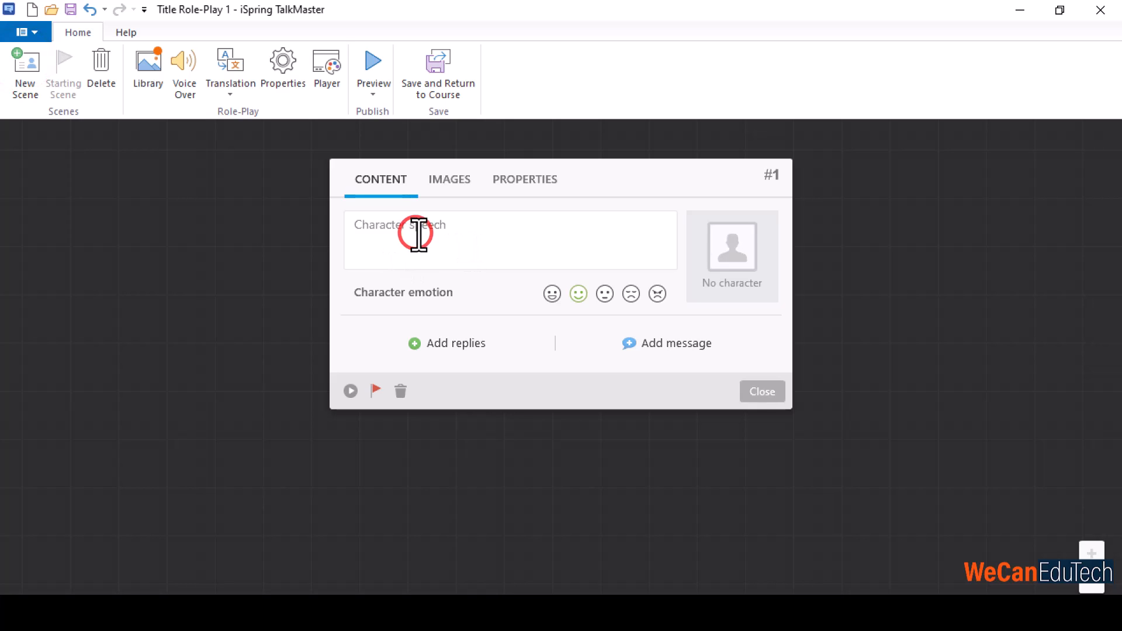
{"action": "type", "text": "What is the weather like today?"}
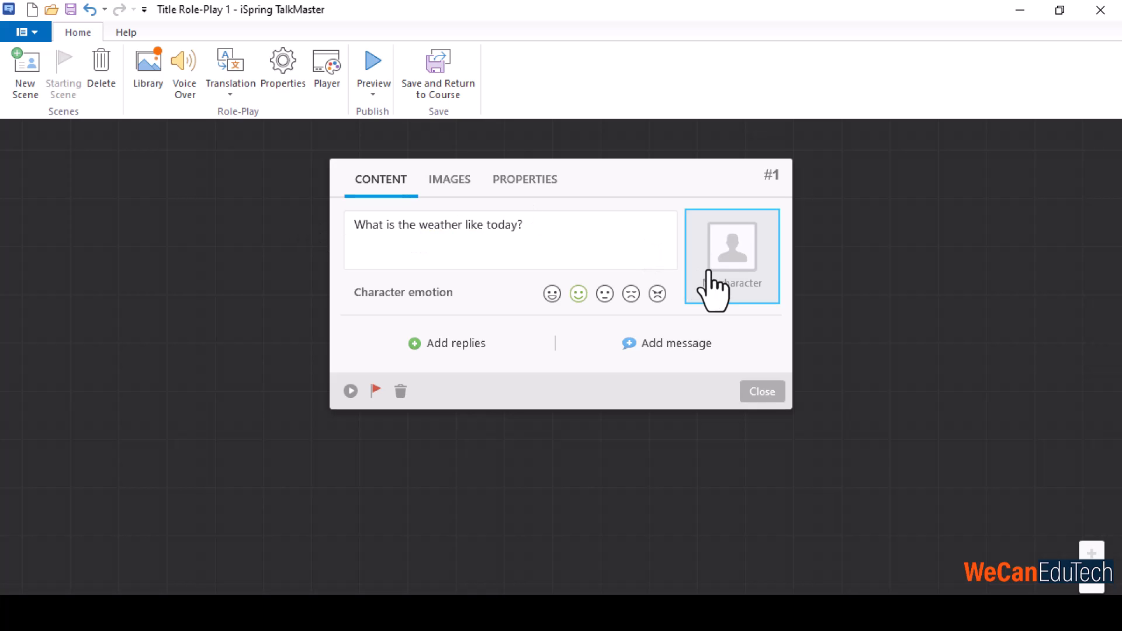
Assign the built-in woman with glasses and a pink jacket to scene 1 with the normal smiling emotion
{"action": "left_click", "coordinate": [730, 257]}
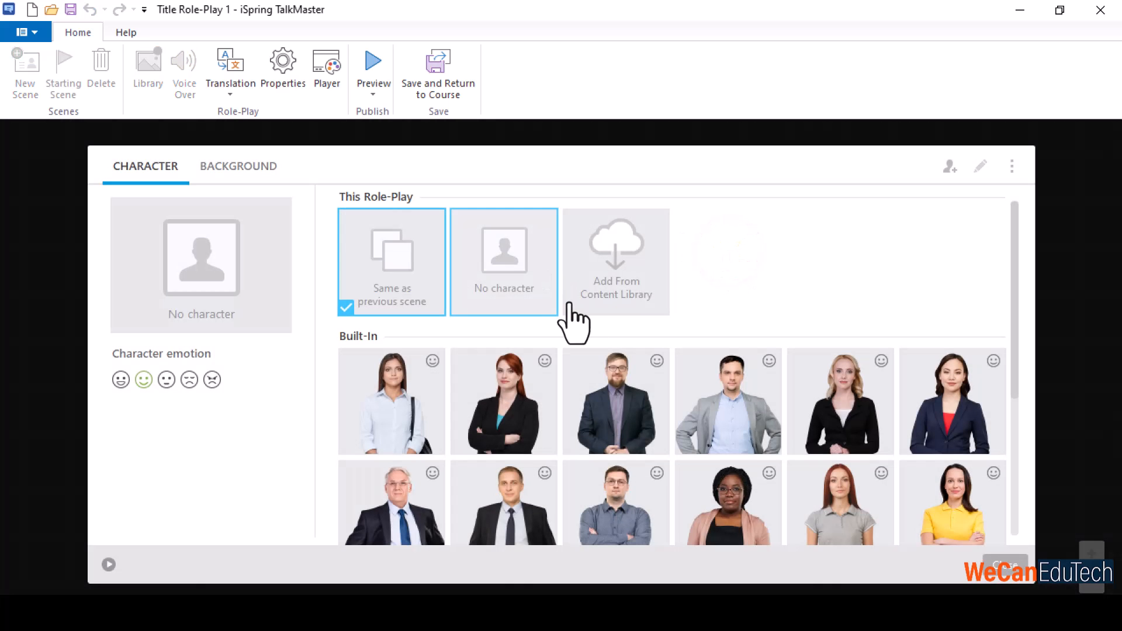
{"action": "left_click", "coordinate": [724, 510]}
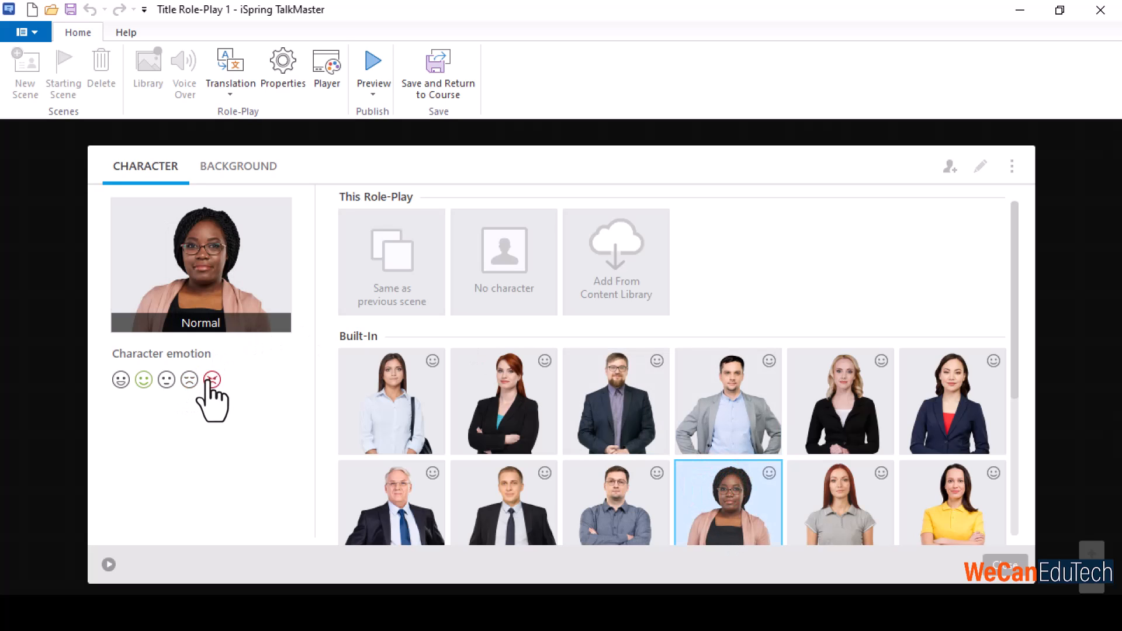
{"action": "left_click", "coordinate": [143, 380]}
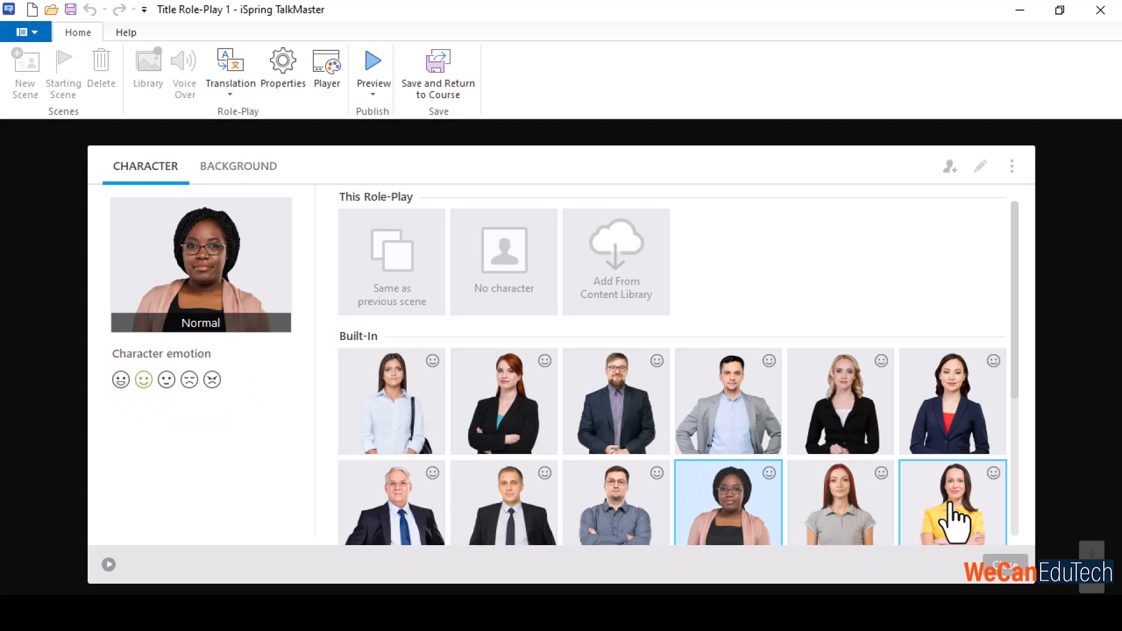
{"action": "left_click", "coordinate": [1007, 564]}
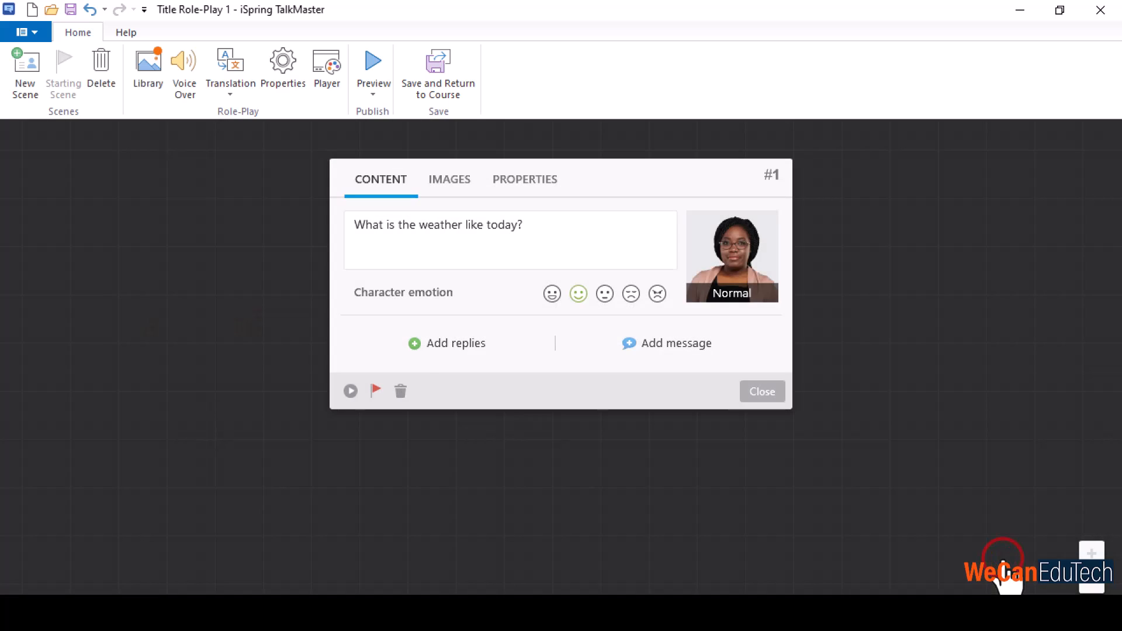
Add the reply options "Sunny" and "Rainy" to scene 1 and close the scene editor
{"action": "left_click", "coordinate": [446, 344]}
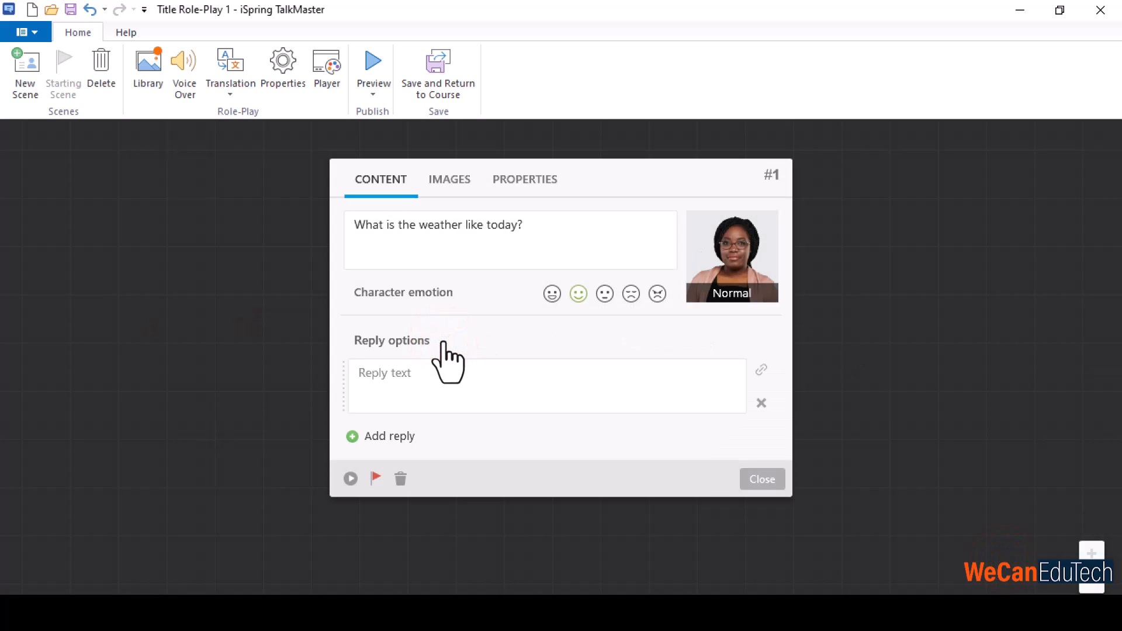
{"action": "left_click", "coordinate": [443, 342]}
{"action": "left_click", "coordinate": [387, 378]}
{"action": "type", "text": "Sunny"}
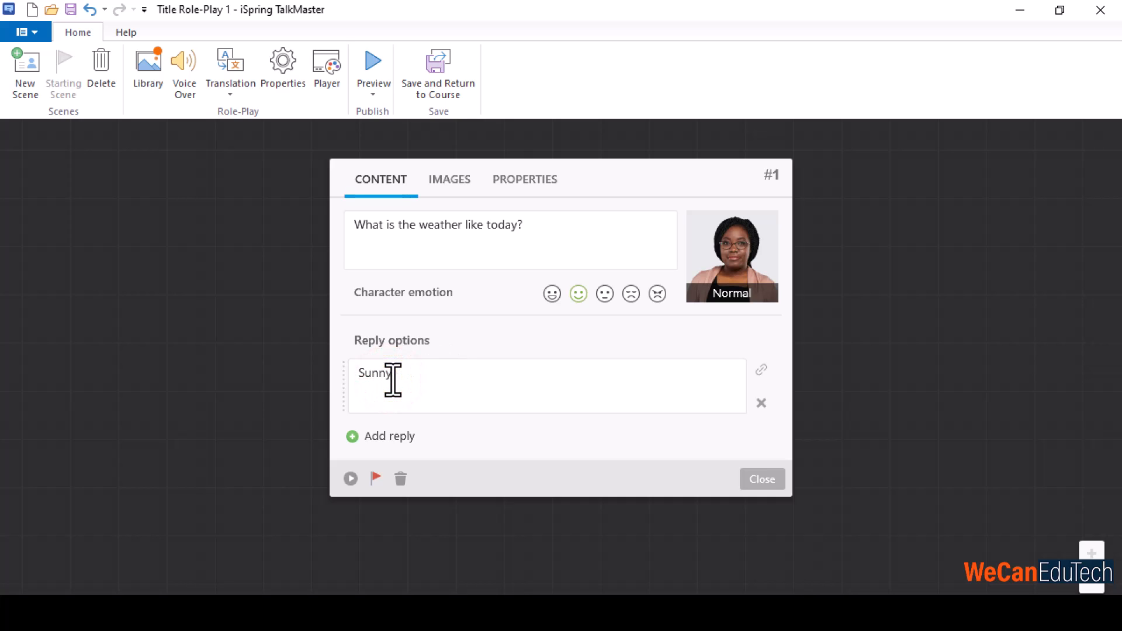
{"action": "left_click", "coordinate": [386, 436]}
{"action": "type", "text": "Rai"}
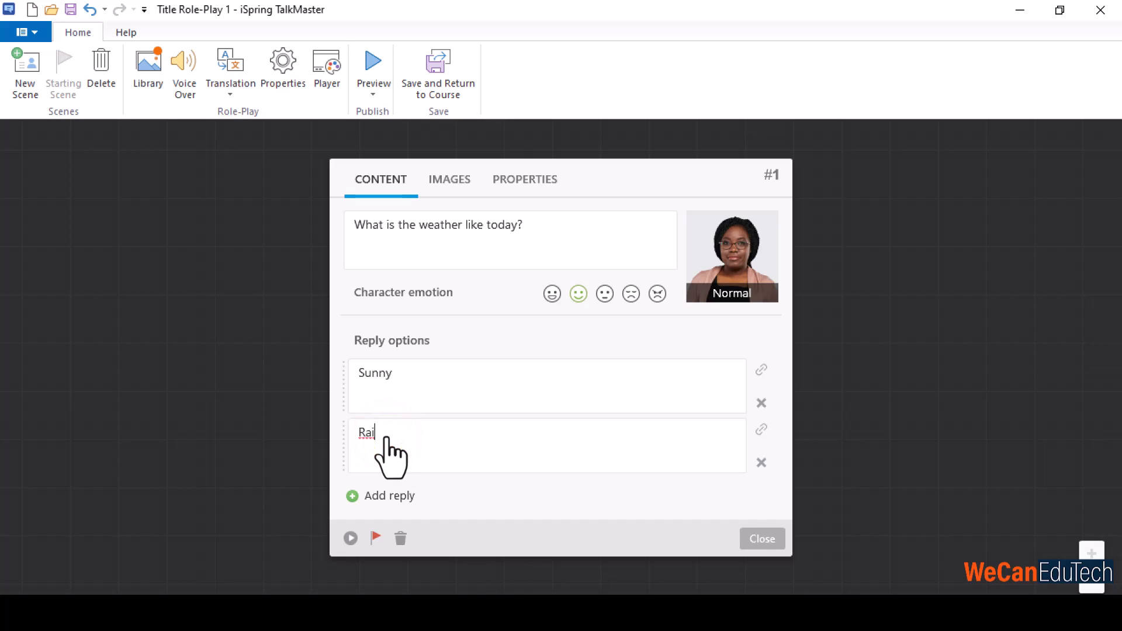
{"action": "type", "text": "ny"}
{"action": "left_click", "coordinate": [761, 540]}
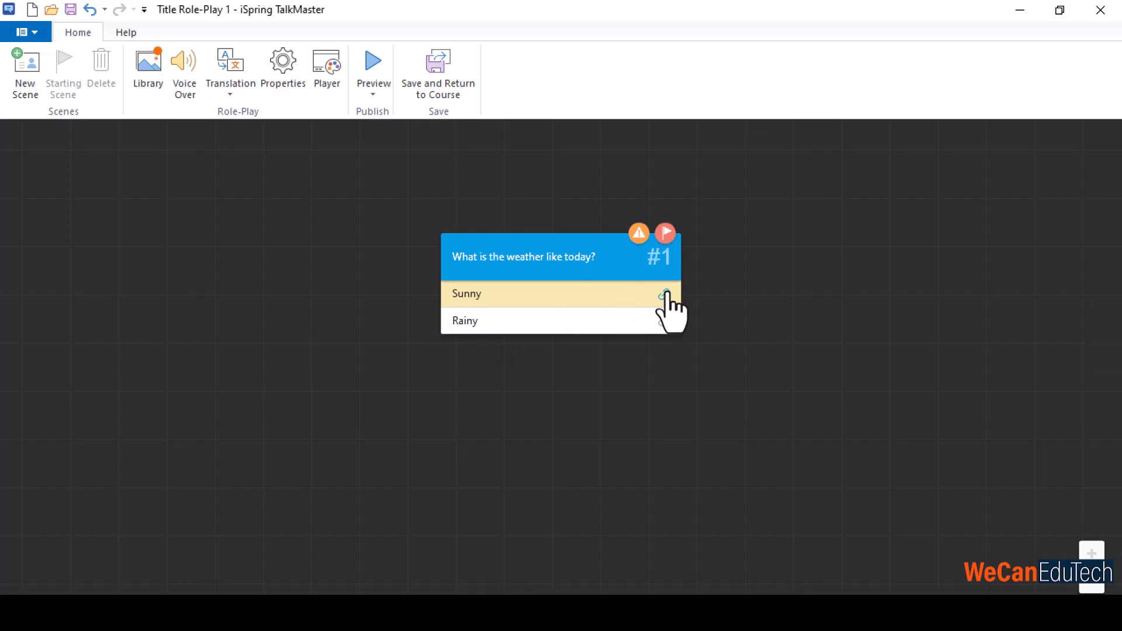
Link the Sunny reply to a new empty scene 2 and the Rainy reply to a new empty scene 3
{"action": "left_click_drag", "start_coordinate": [665, 294], "coordinate": [877, 456]}
{"action": "left_click", "coordinate": [877, 454]}
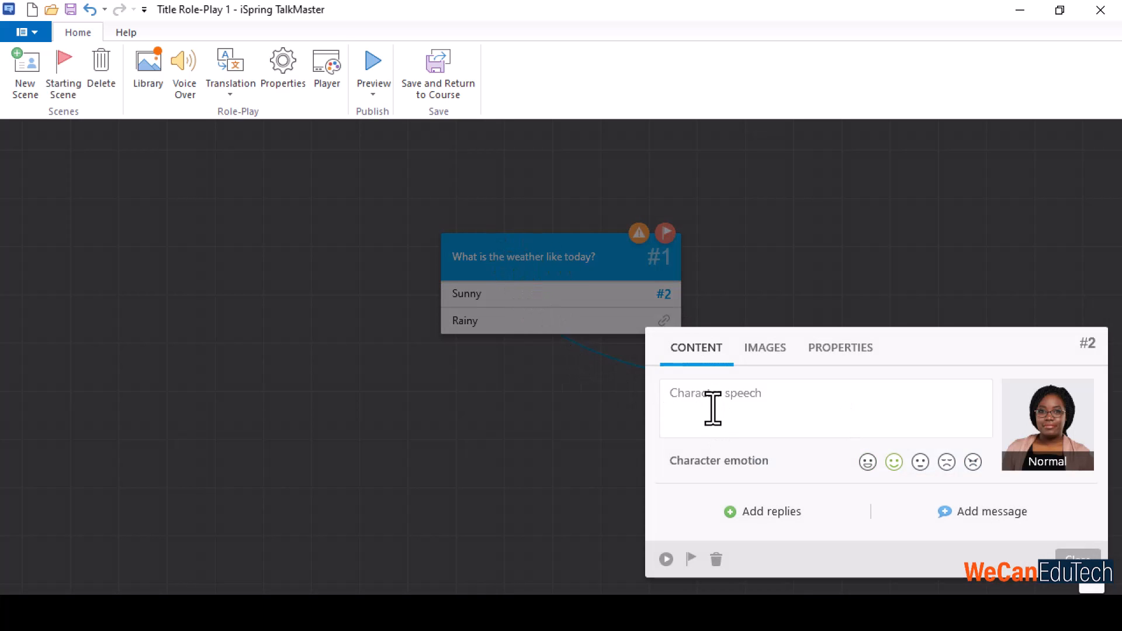
{"action": "left_click", "coordinate": [1079, 556]}
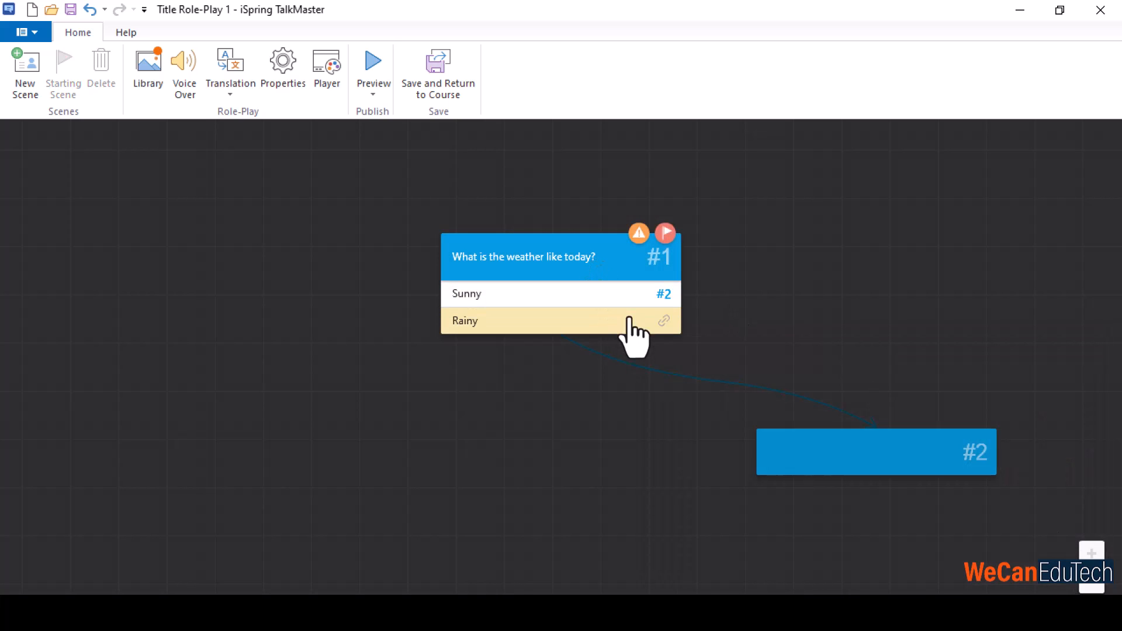
{"action": "left_click_drag", "start_coordinate": [664, 321], "coordinate": [204, 462]}
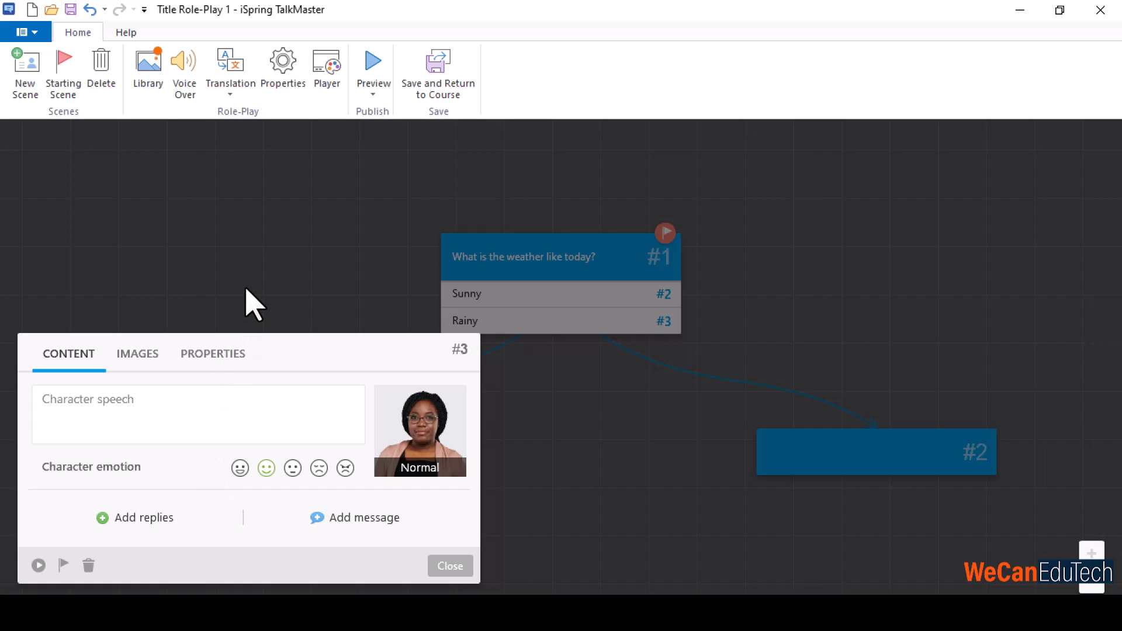
{"action": "left_click", "coordinate": [450, 566]}
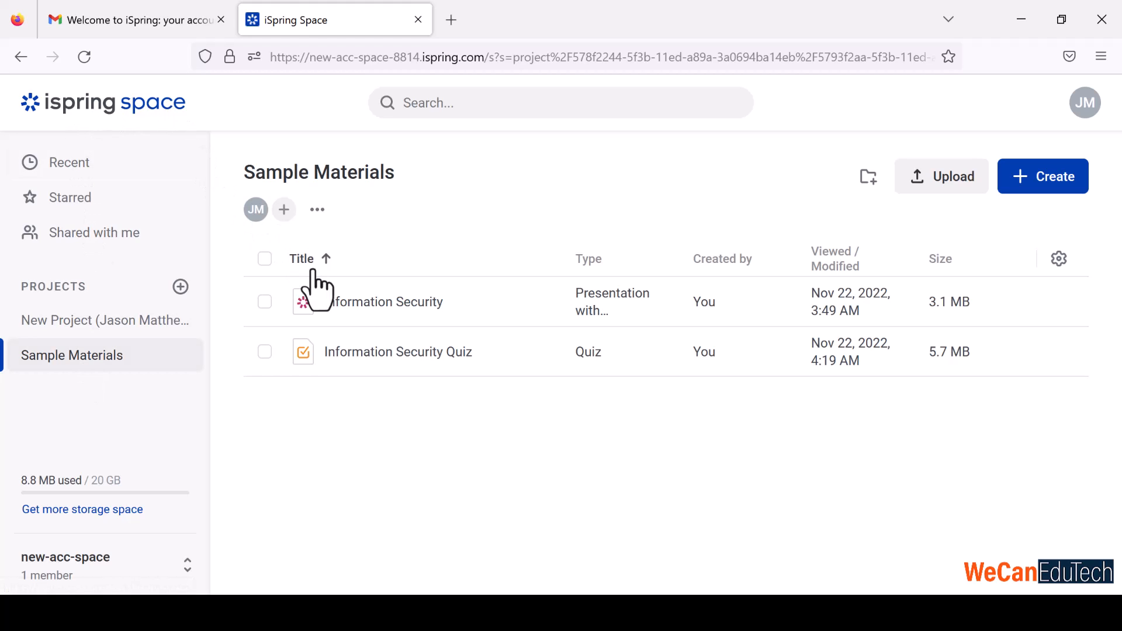
Open the Information Security sample course in iSpring Space, start it, and play the interactive part of chapter 1
{"action": "left_click", "coordinate": [265, 301]}
{"action": "left_click", "coordinate": [406, 258]}
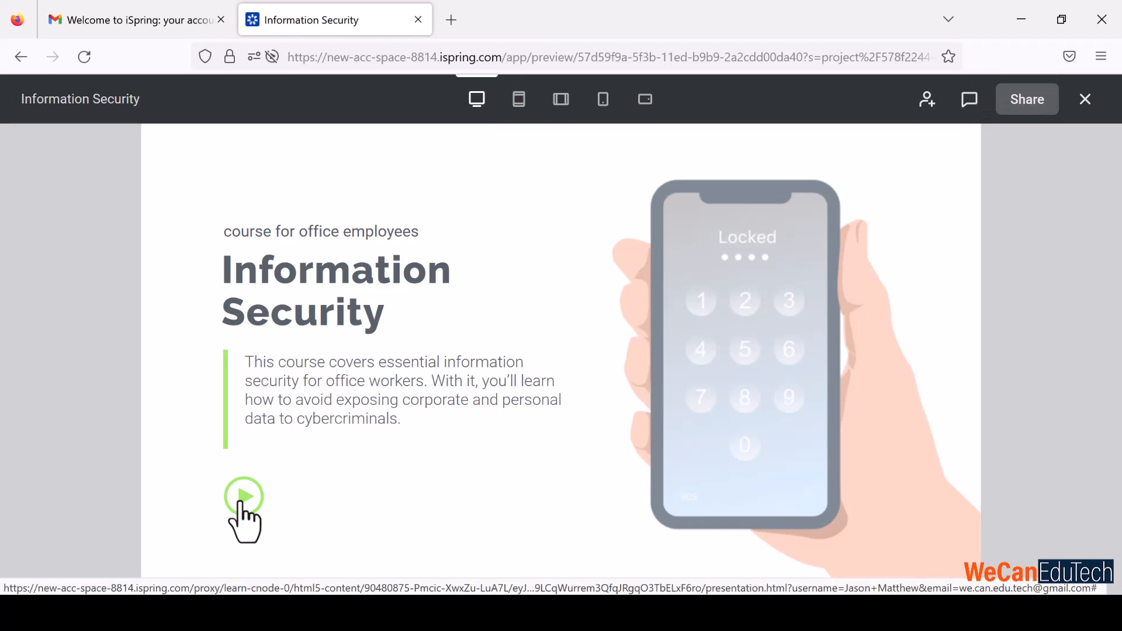
{"action": "left_click", "coordinate": [239, 500]}
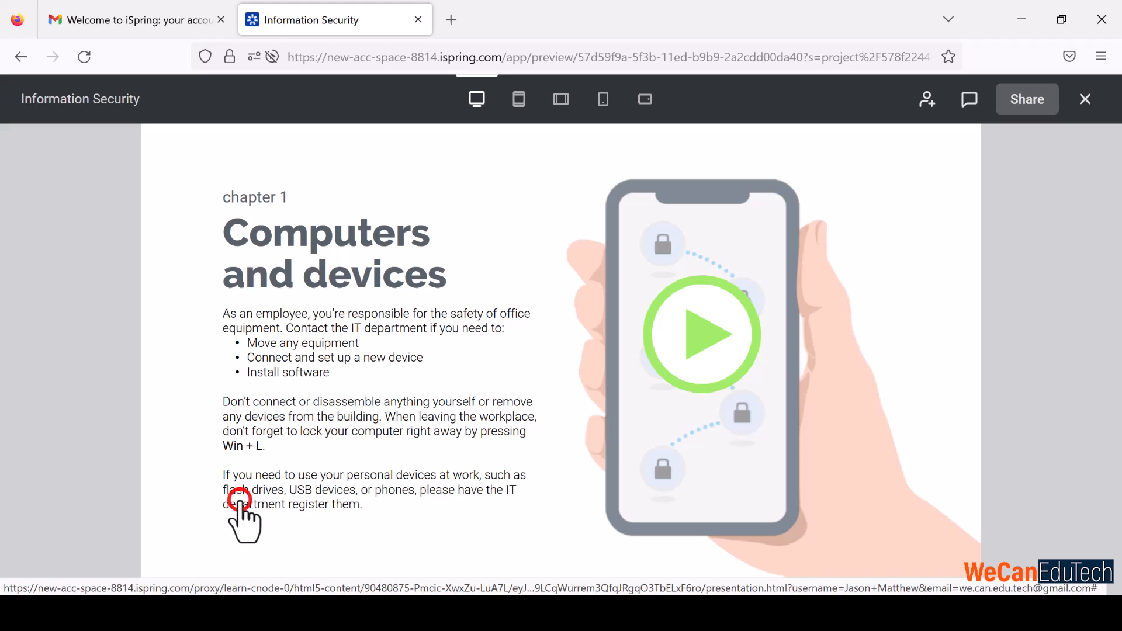
{"action": "left_click", "coordinate": [708, 332]}
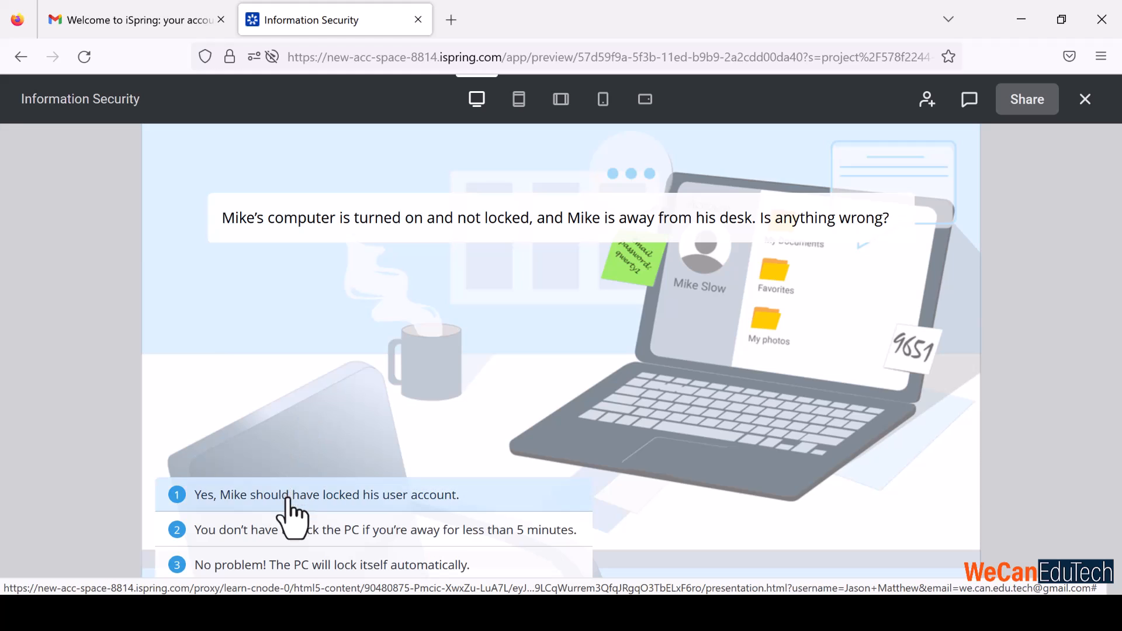
Answer the unlocked-computer question with option 3, retry it with option 1, continue, and close the browser to return to PowerPoint
{"action": "left_click", "coordinate": [304, 564]}
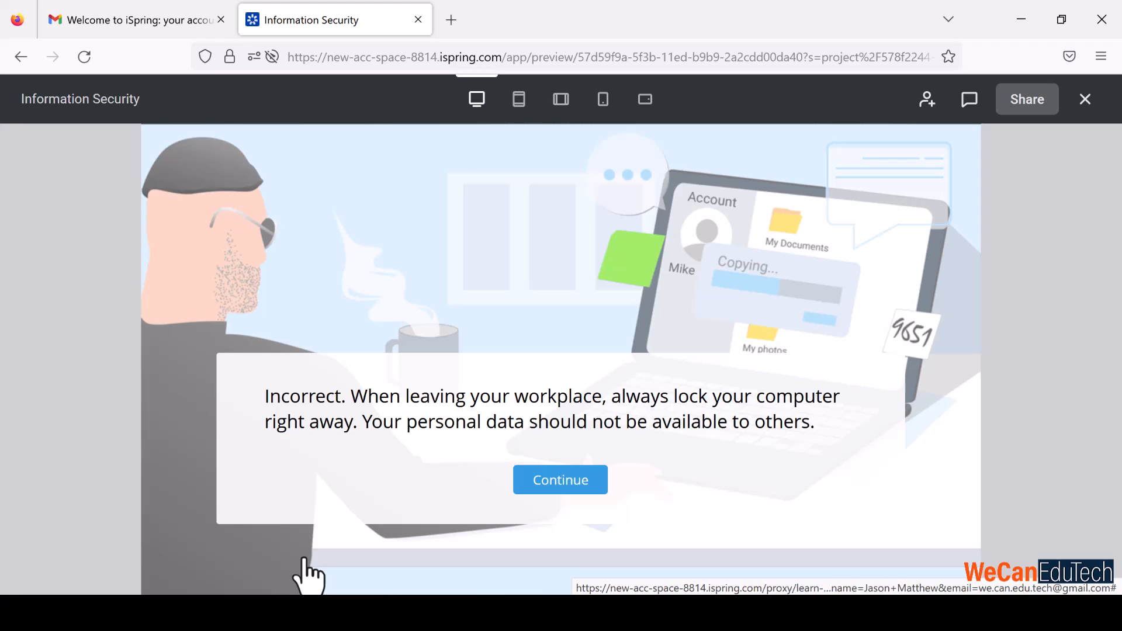
{"action": "left_click", "coordinate": [548, 478]}
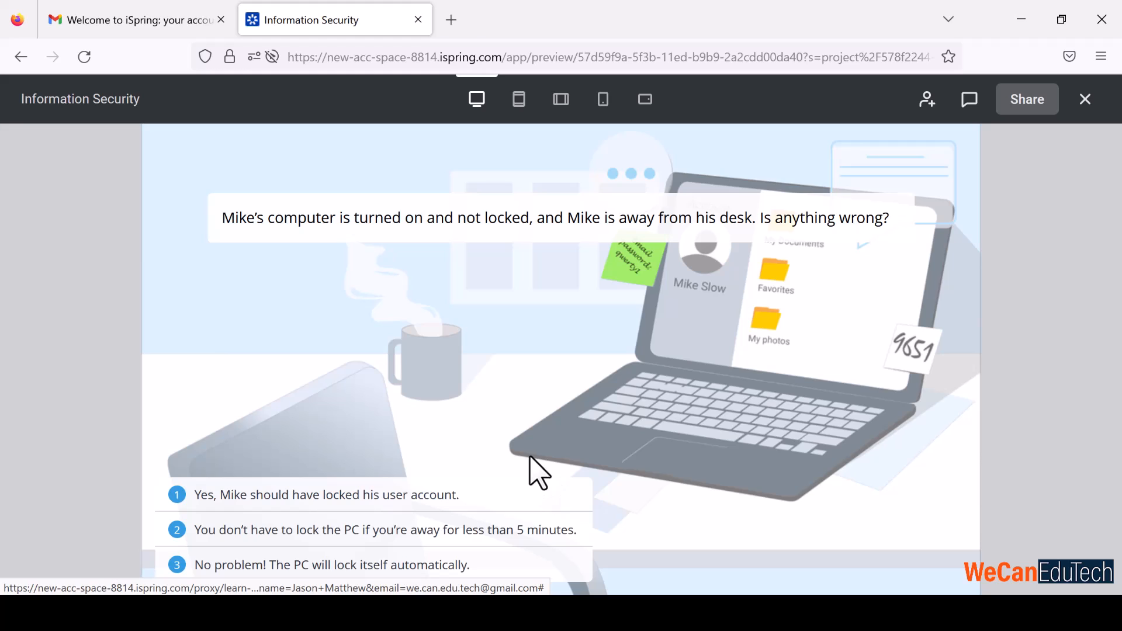
{"action": "left_click", "coordinate": [361, 491]}
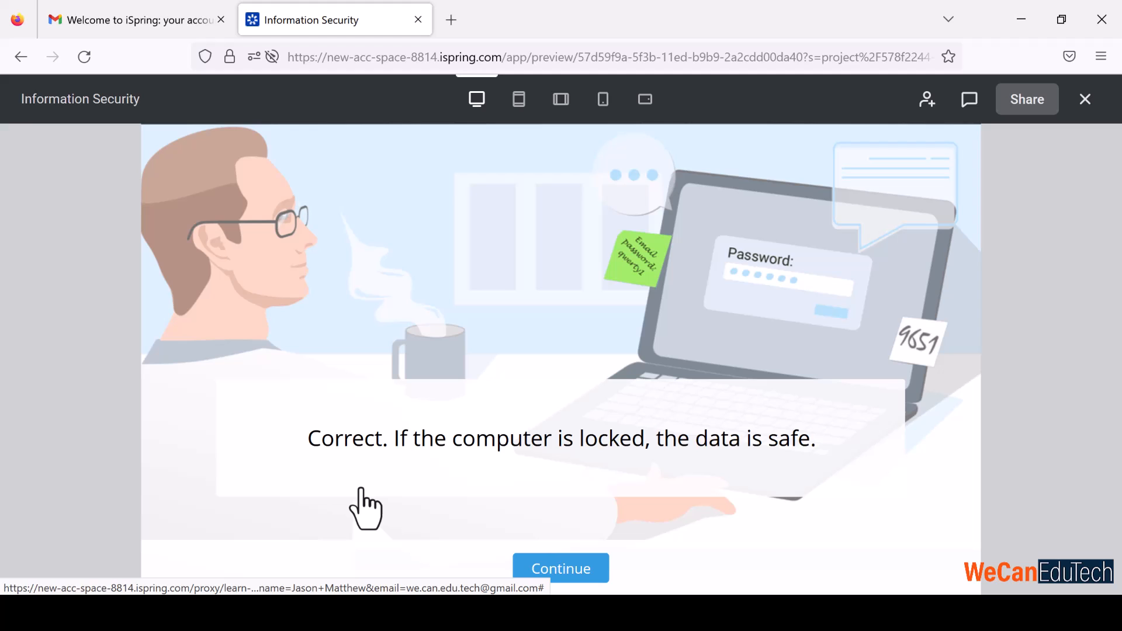
{"action": "left_click", "coordinate": [576, 562]}
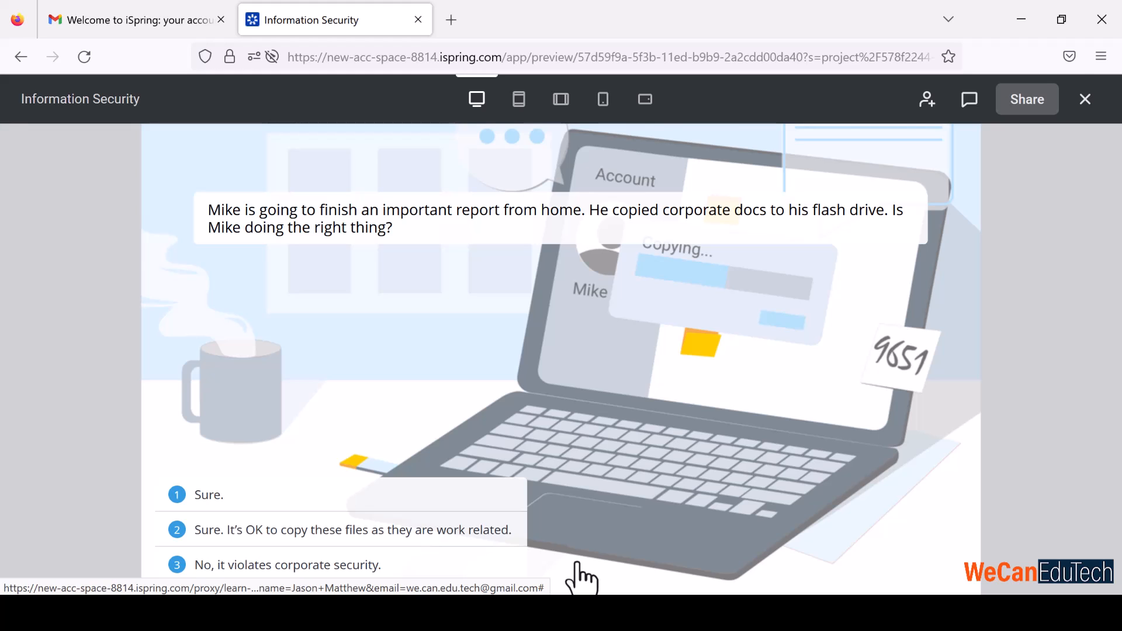
{"action": "left_click", "coordinate": [1102, 19]}
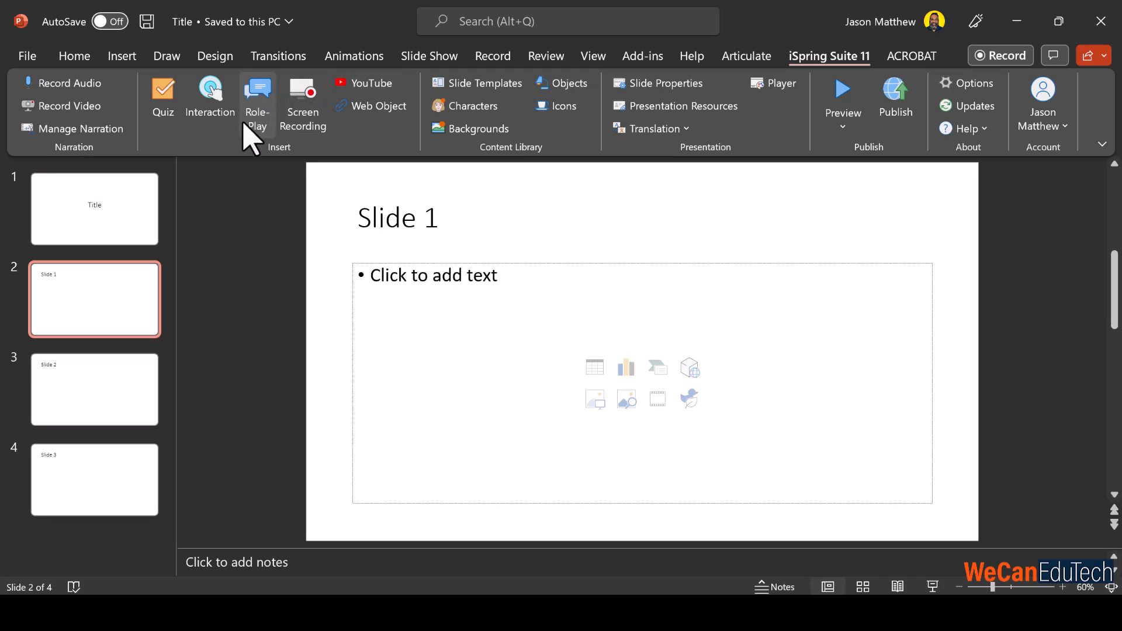
Start a new screen recording and review its recording area, preset and microphone options without changing them
{"action": "left_click", "coordinate": [297, 94]}
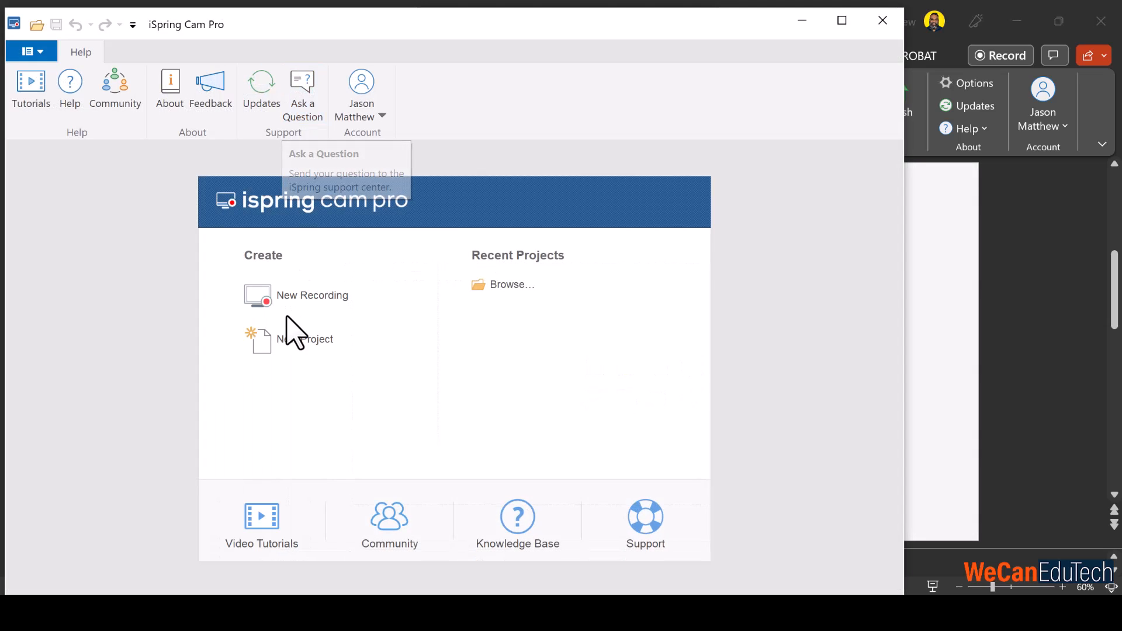
{"action": "left_click", "coordinate": [292, 297]}
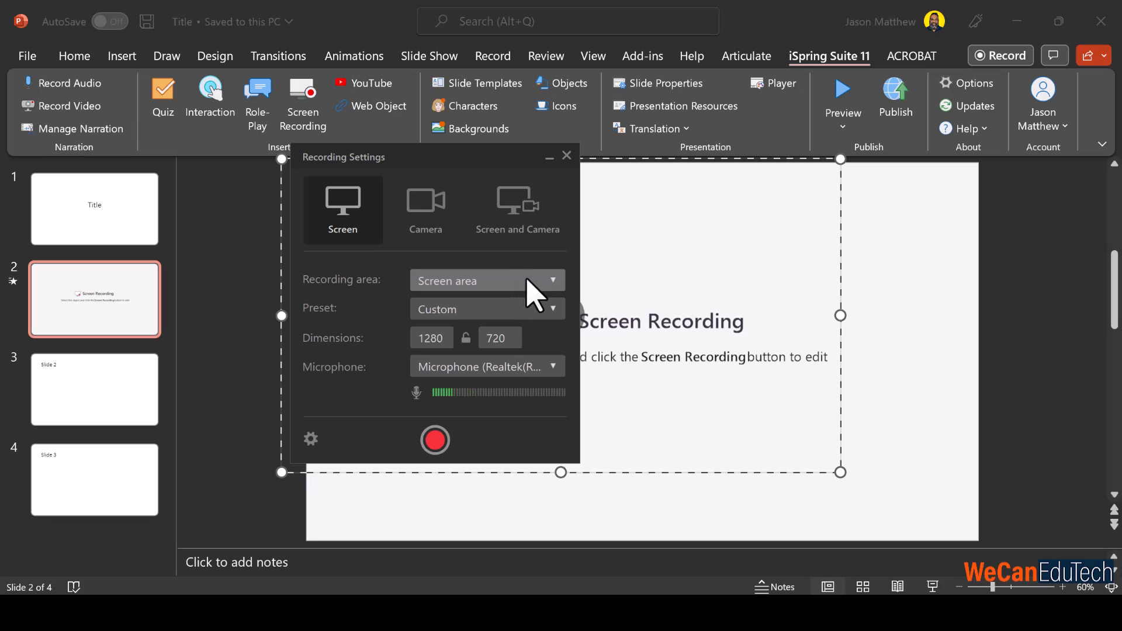
{"action": "left_click", "coordinate": [552, 282]}
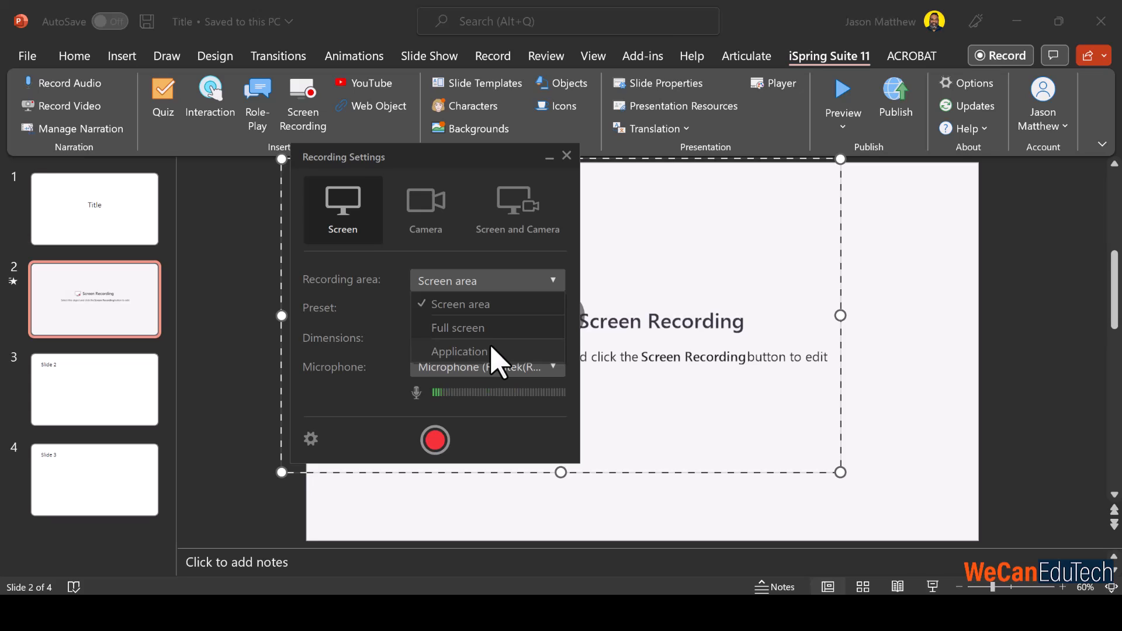
{"action": "left_click", "coordinate": [396, 300]}
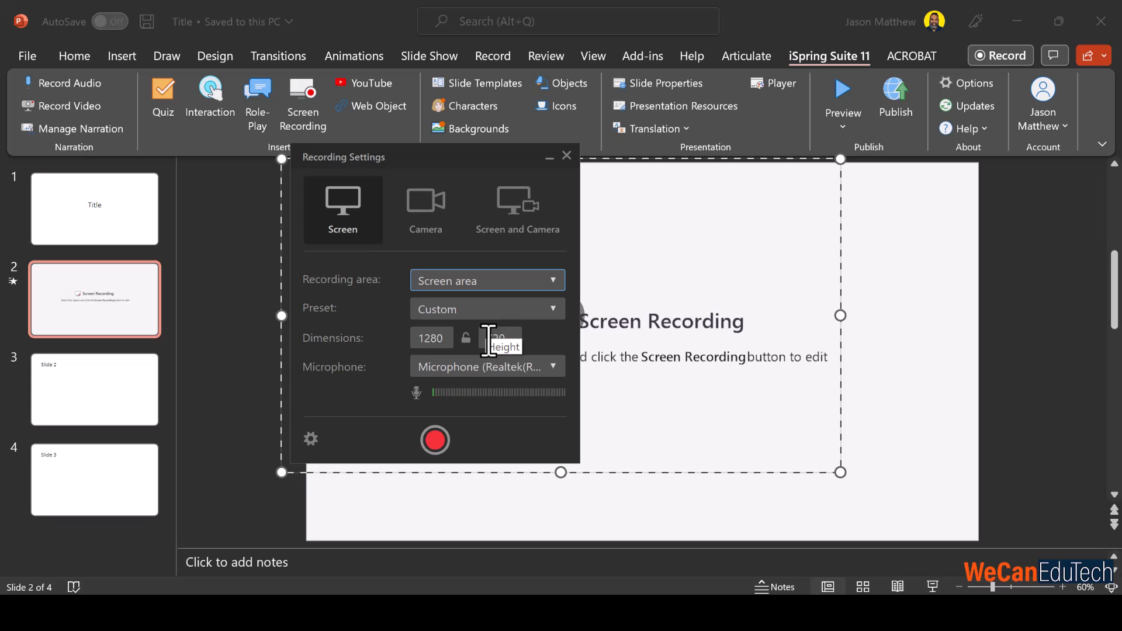
{"action": "left_click", "coordinate": [551, 307]}
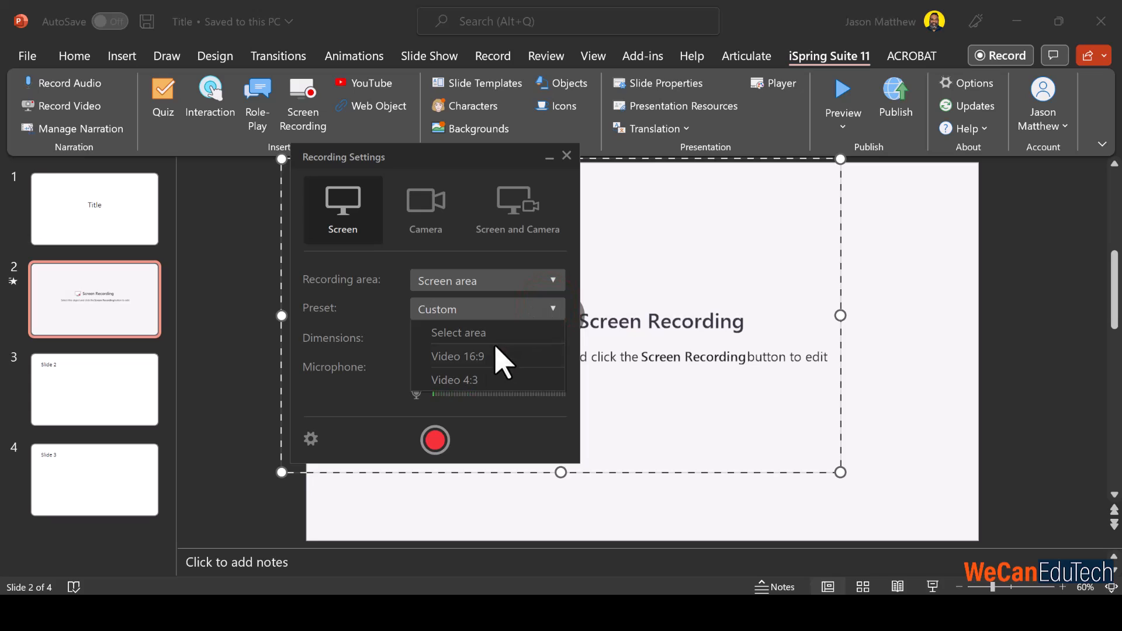
{"action": "left_click", "coordinate": [369, 354]}
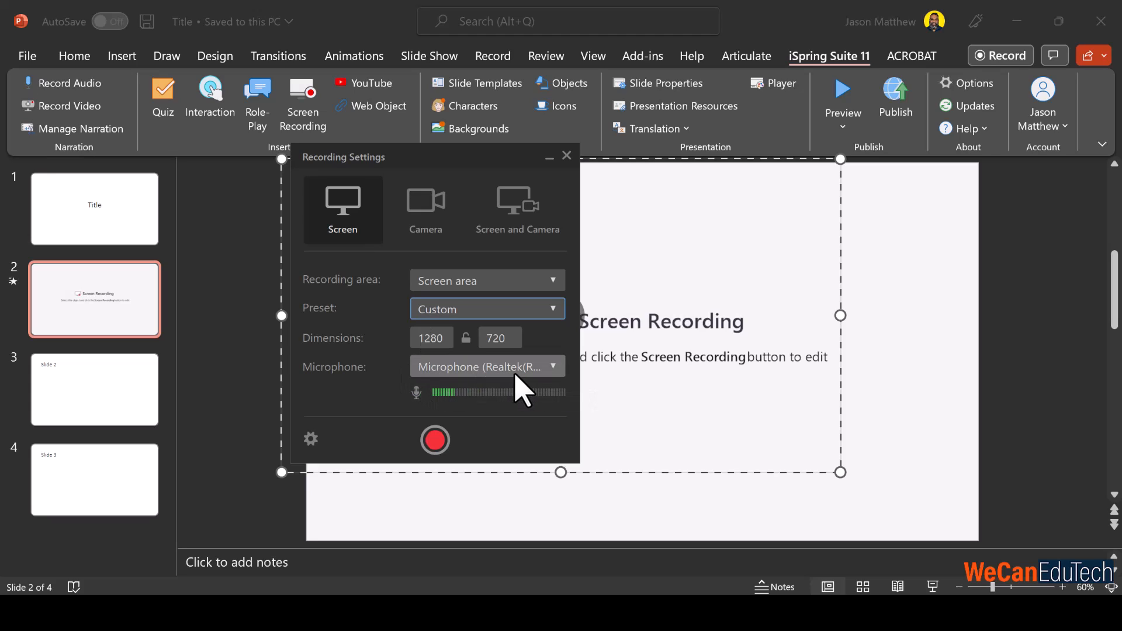
{"action": "left_click", "coordinate": [554, 363]}
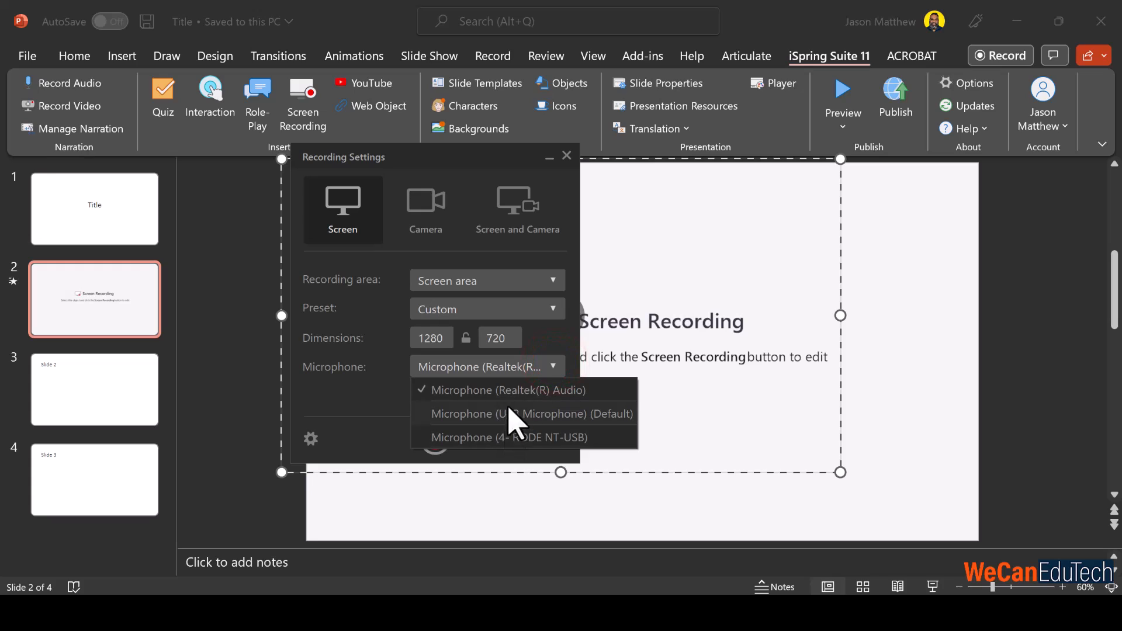
{"action": "left_click", "coordinate": [376, 400]}
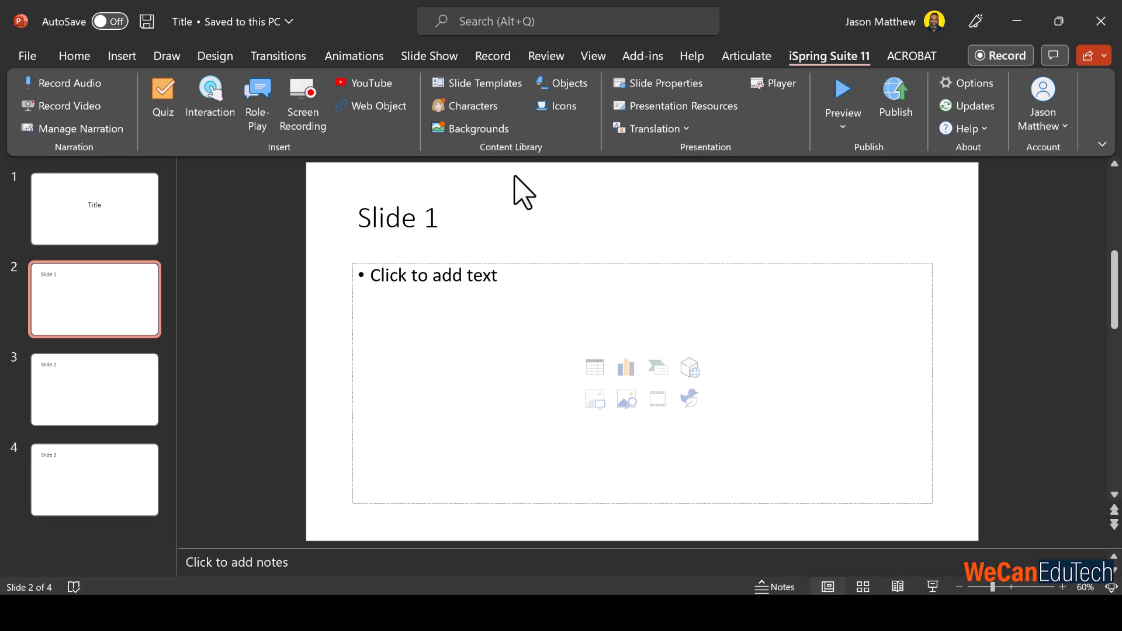
Open the content library's slide templates and look through the available template sets
{"action": "left_click", "coordinate": [471, 88]}
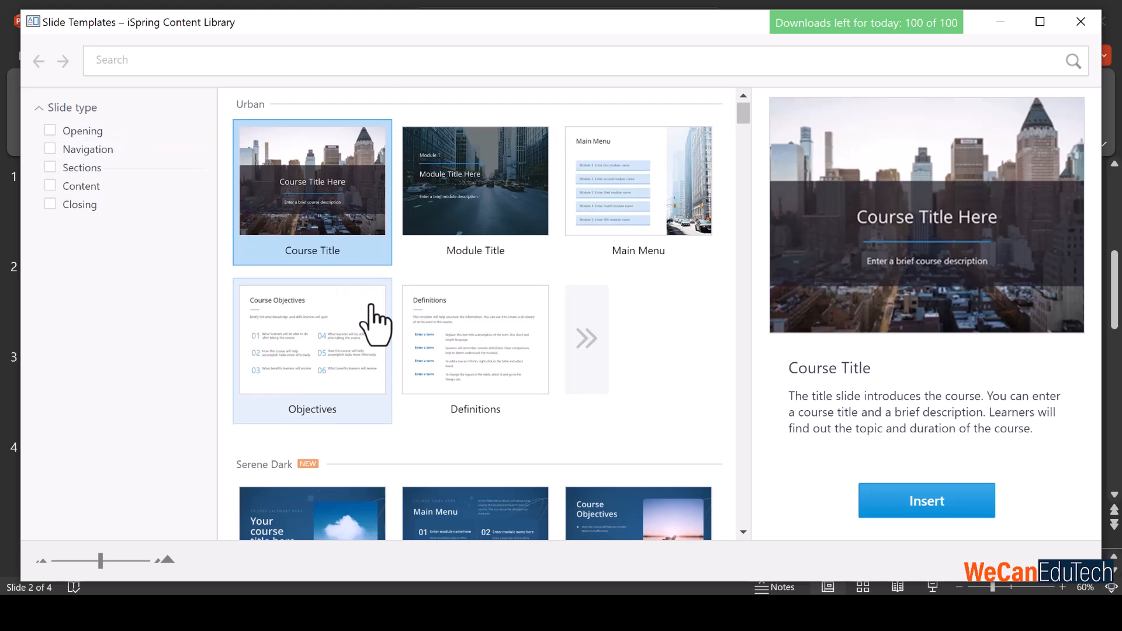
{"action": "scroll", "coordinate": [376, 318], "scroll_direction": "down", "scroll_amount": 7}
{"action": "scroll", "coordinate": [376, 318], "scroll_direction": "down", "scroll_amount": 7}
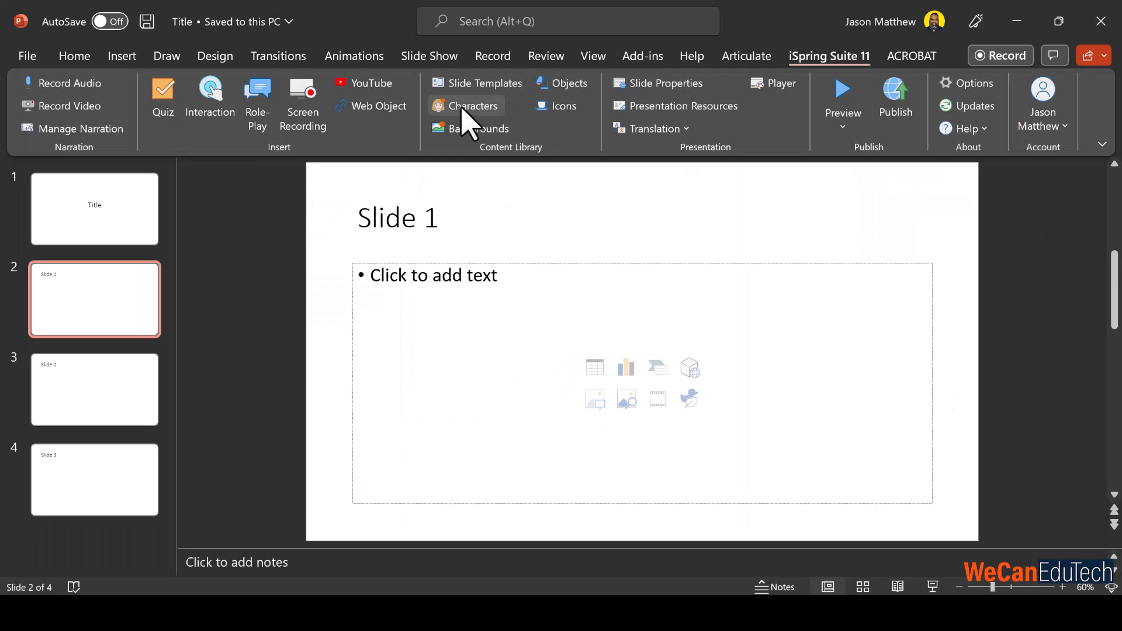
Open the content library's characters and examine the photo and illustrated characters along with the age, clothing and ethnicity filters
{"action": "left_click", "coordinate": [467, 105]}
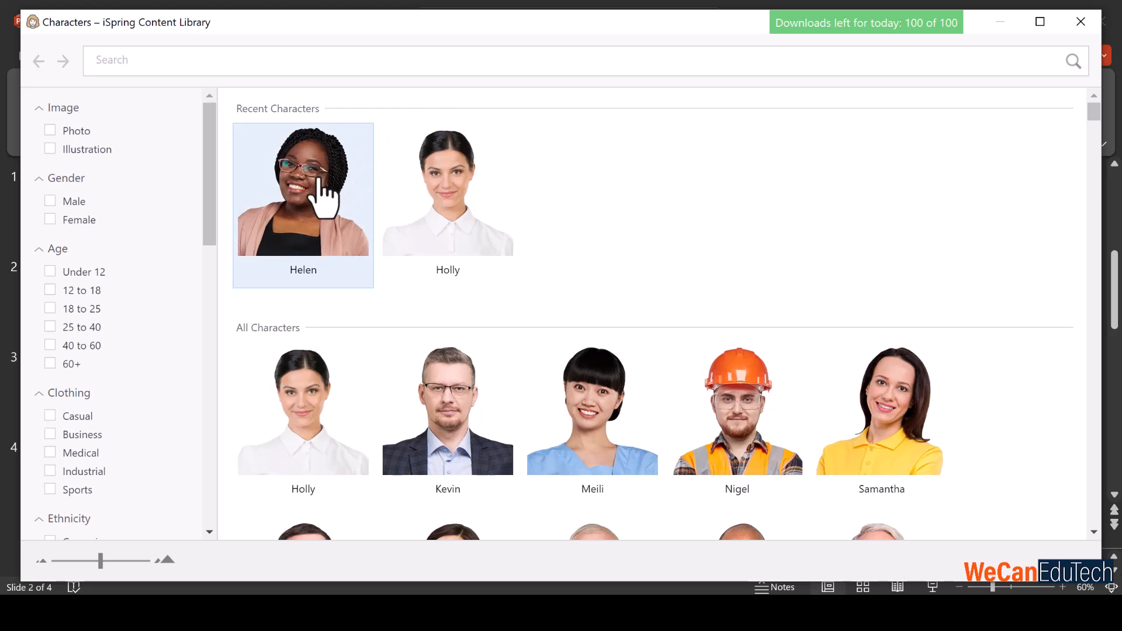
{"action": "scroll", "coordinate": [468, 412], "scroll_direction": "down", "scroll_amount": 10}
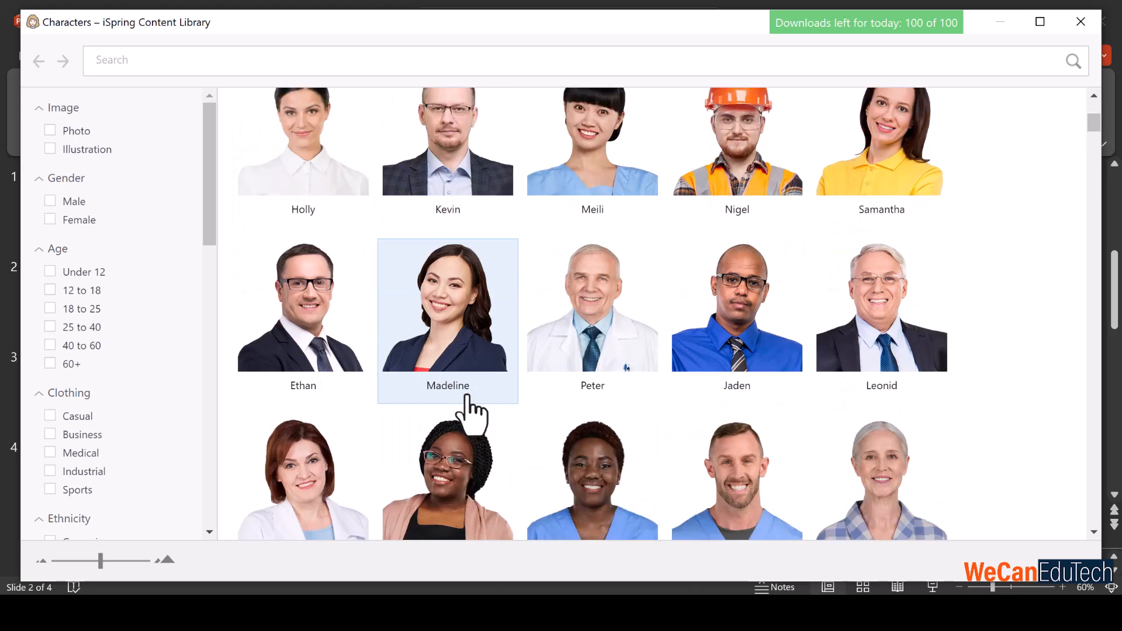
{"action": "scroll", "coordinate": [472, 415], "scroll_direction": "down", "scroll_amount": 8}
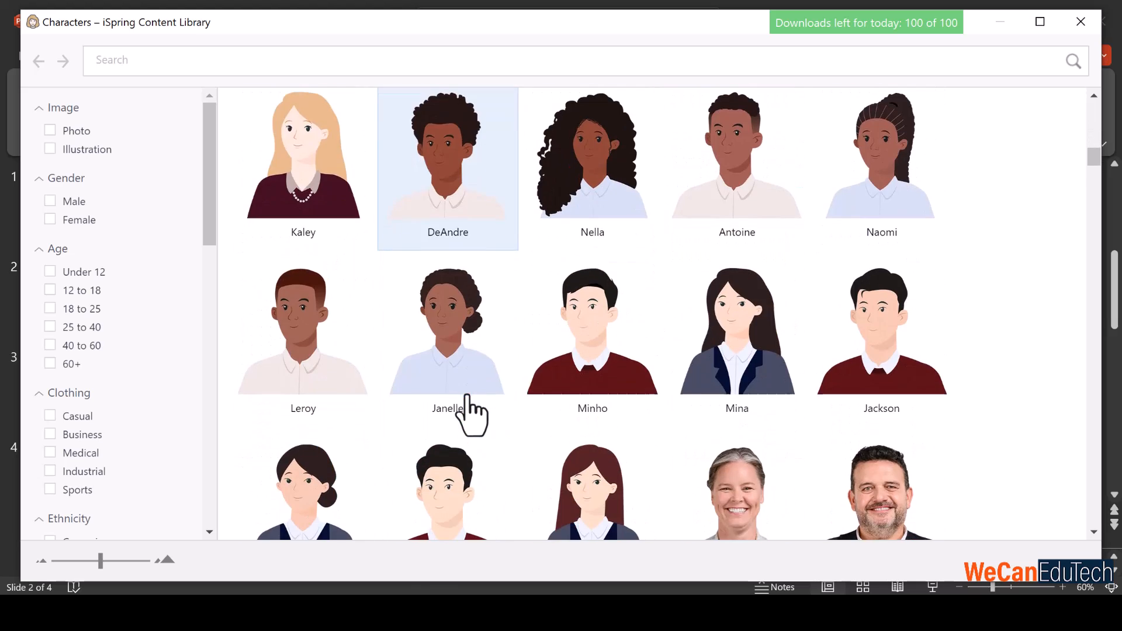
{"action": "scroll", "coordinate": [471, 415], "scroll_direction": "up", "scroll_amount": 5}
{"action": "scroll", "coordinate": [468, 404], "scroll_direction": "up", "scroll_amount": 5}
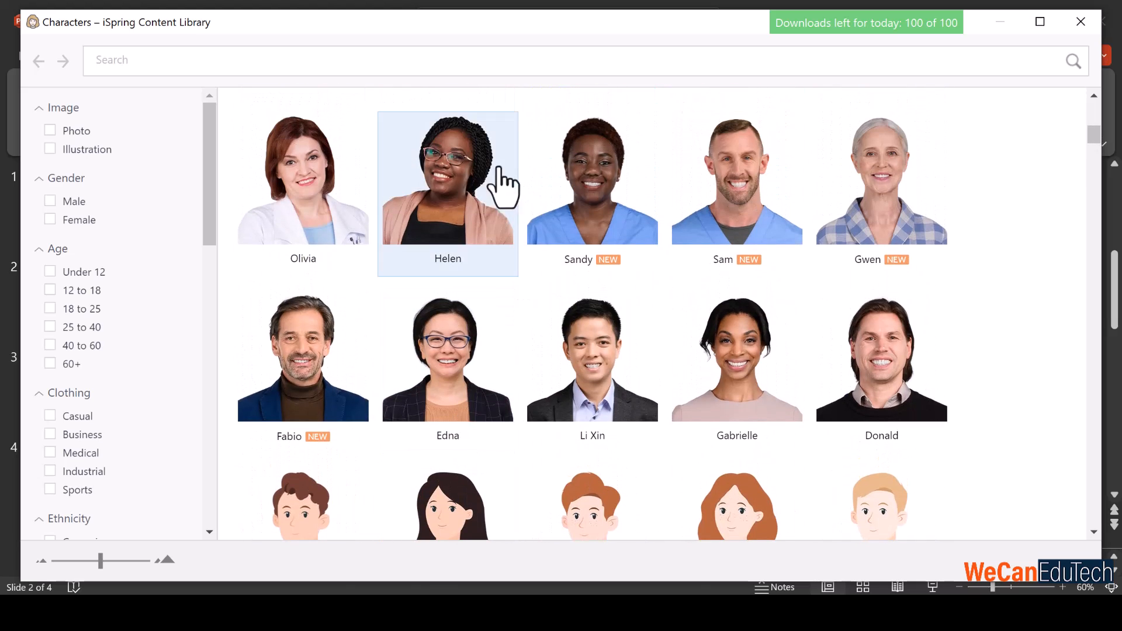
{"action": "scroll", "coordinate": [531, 360], "scroll_direction": "down", "scroll_amount": 5}
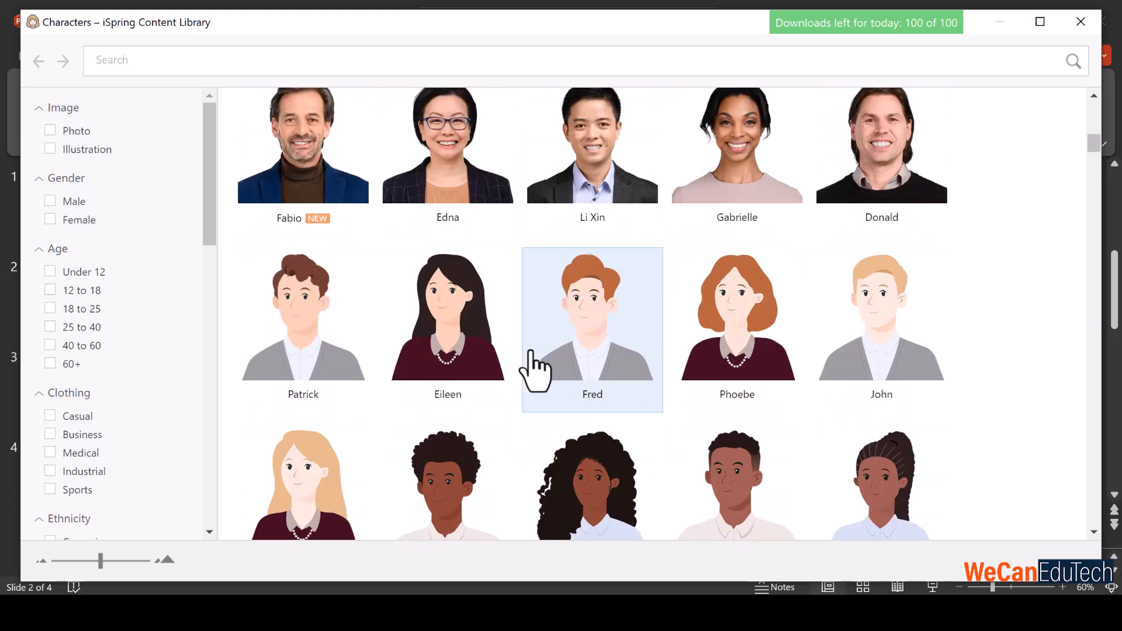
{"action": "scroll", "coordinate": [533, 369], "scroll_direction": "down", "scroll_amount": 15}
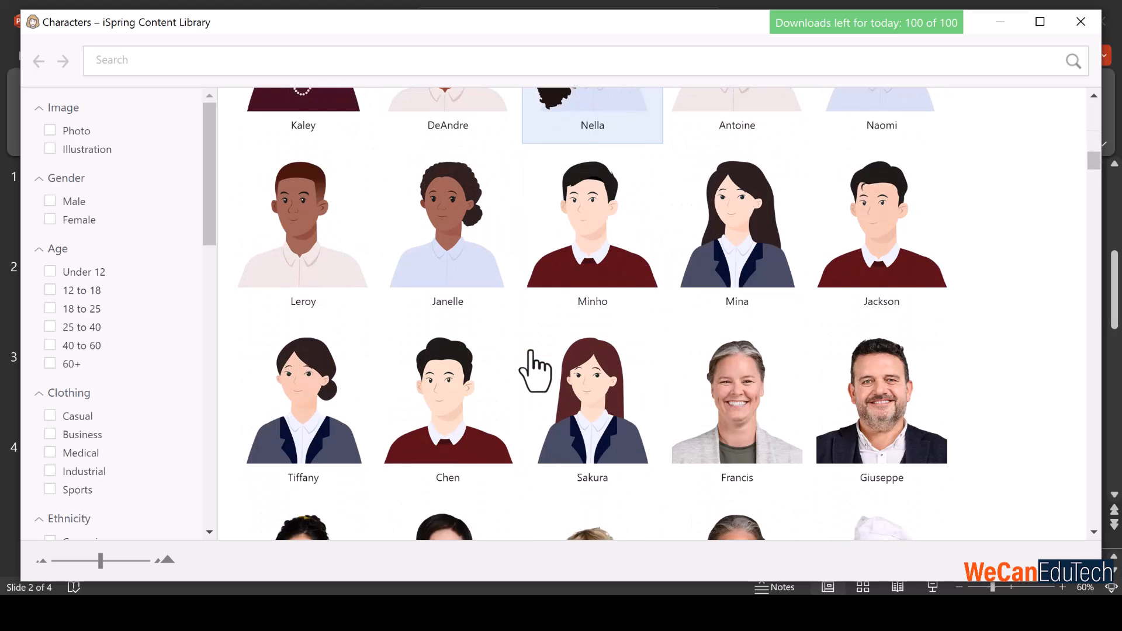
{"action": "scroll", "coordinate": [533, 370], "scroll_direction": "down", "scroll_amount": 8}
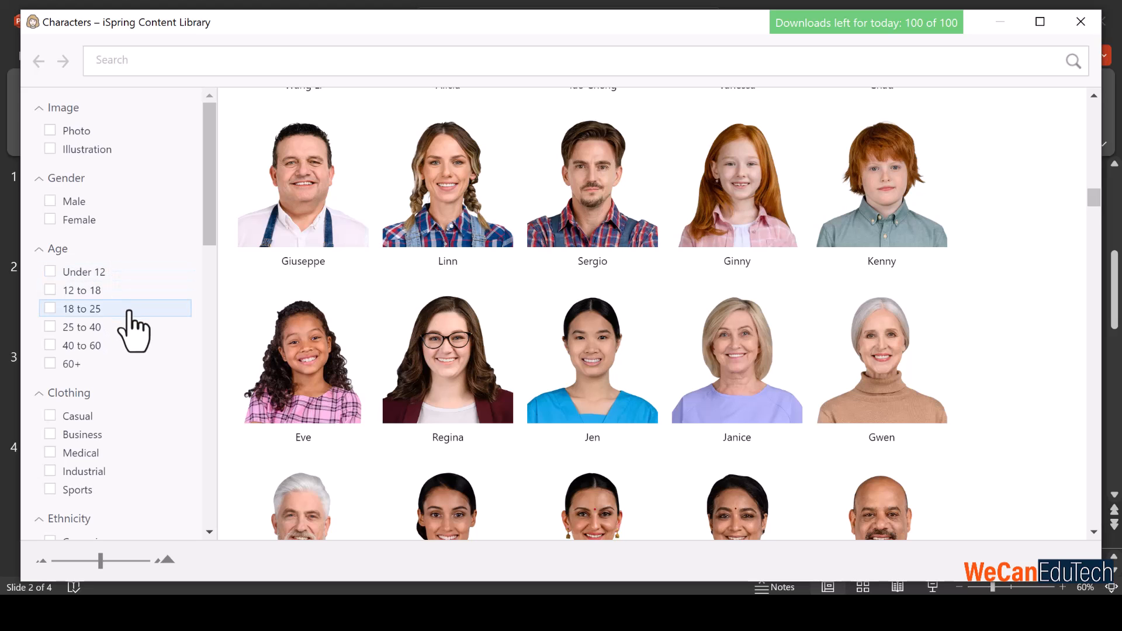
{"action": "scroll", "coordinate": [134, 332], "scroll_direction": "down", "scroll_amount": 3}
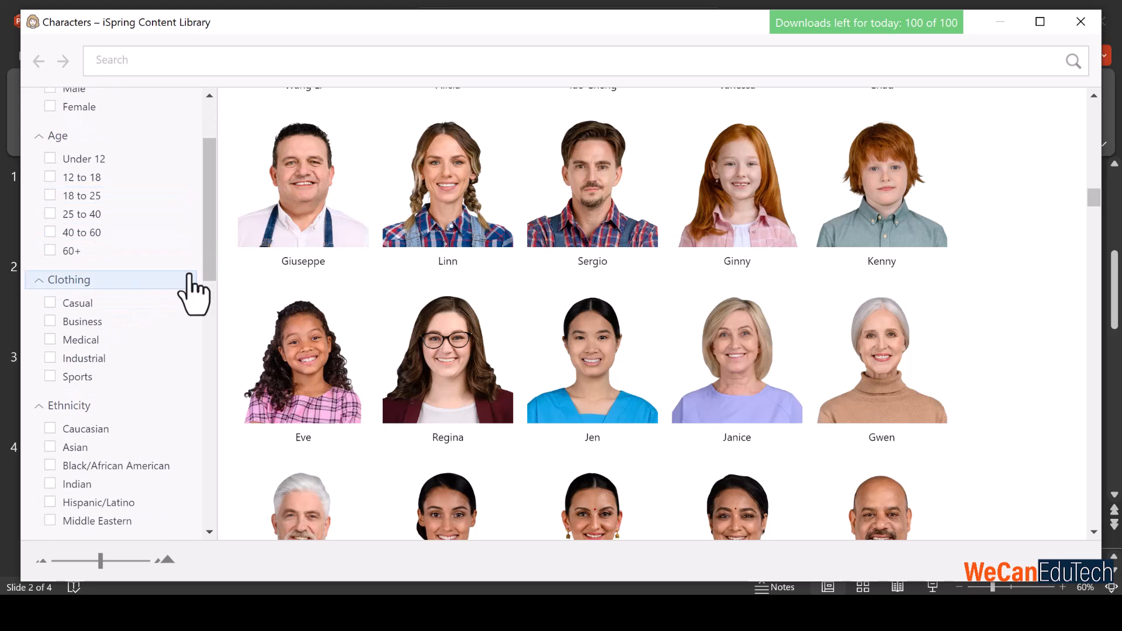
{"action": "scroll", "coordinate": [301, 238], "scroll_direction": "up", "scroll_amount": 10}
{"action": "scroll", "coordinate": [301, 238], "scroll_direction": "up", "scroll_amount": 3}
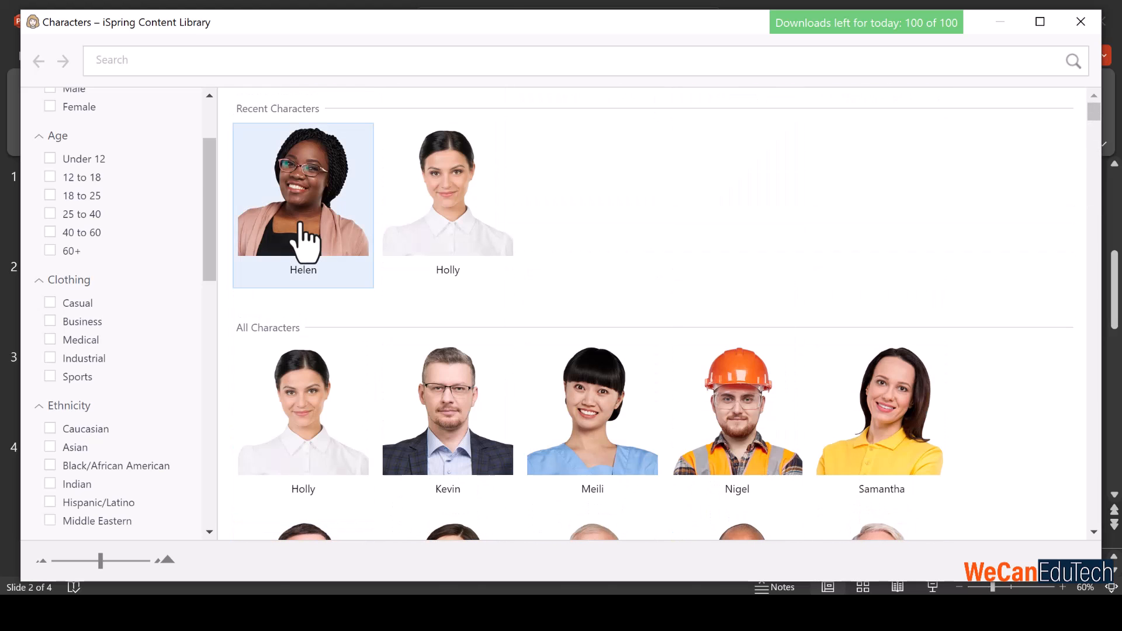
Open the first recent character and look through the full range of poses available for it
{"action": "left_click", "coordinate": [291, 193]}
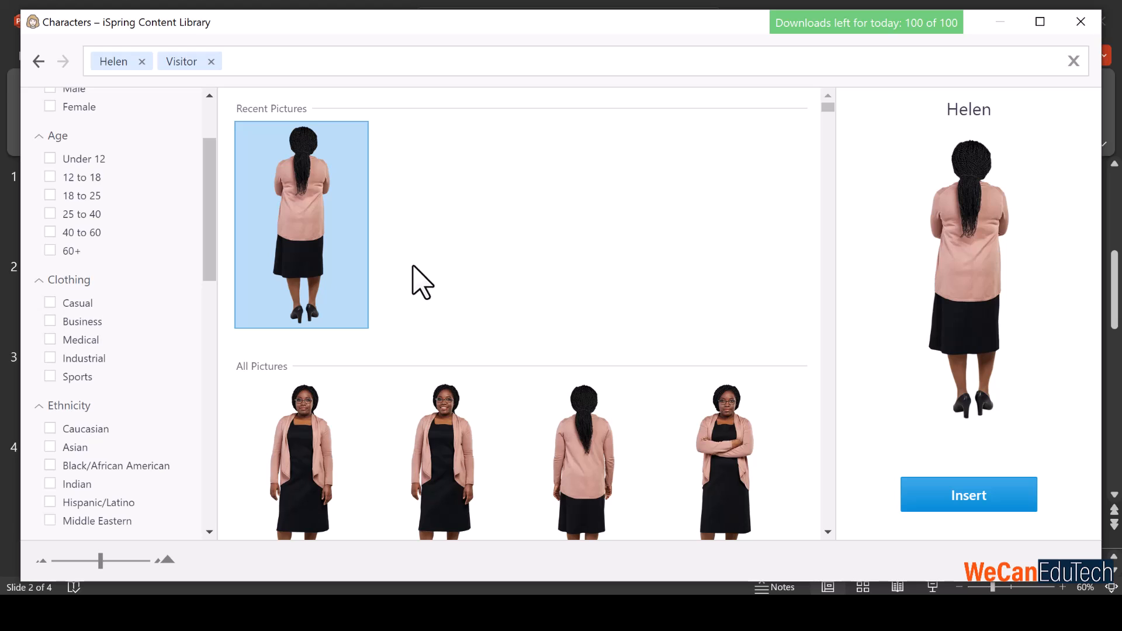
{"action": "scroll", "coordinate": [421, 282], "scroll_direction": "down", "scroll_amount": 2}
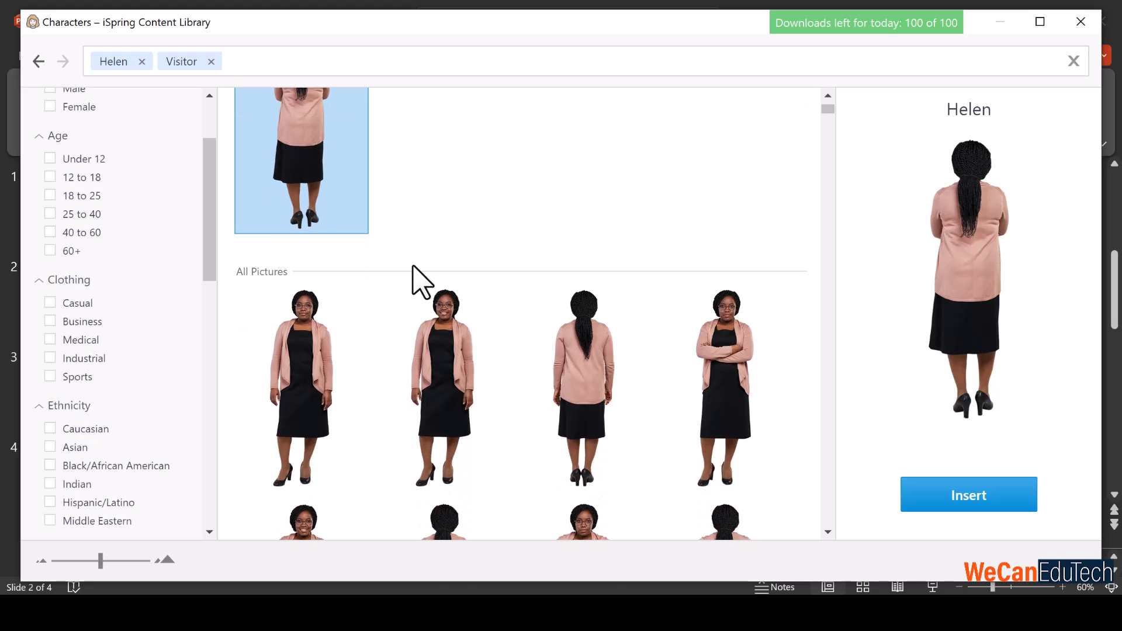
{"action": "scroll", "coordinate": [453, 312], "scroll_direction": "down", "scroll_amount": 5}
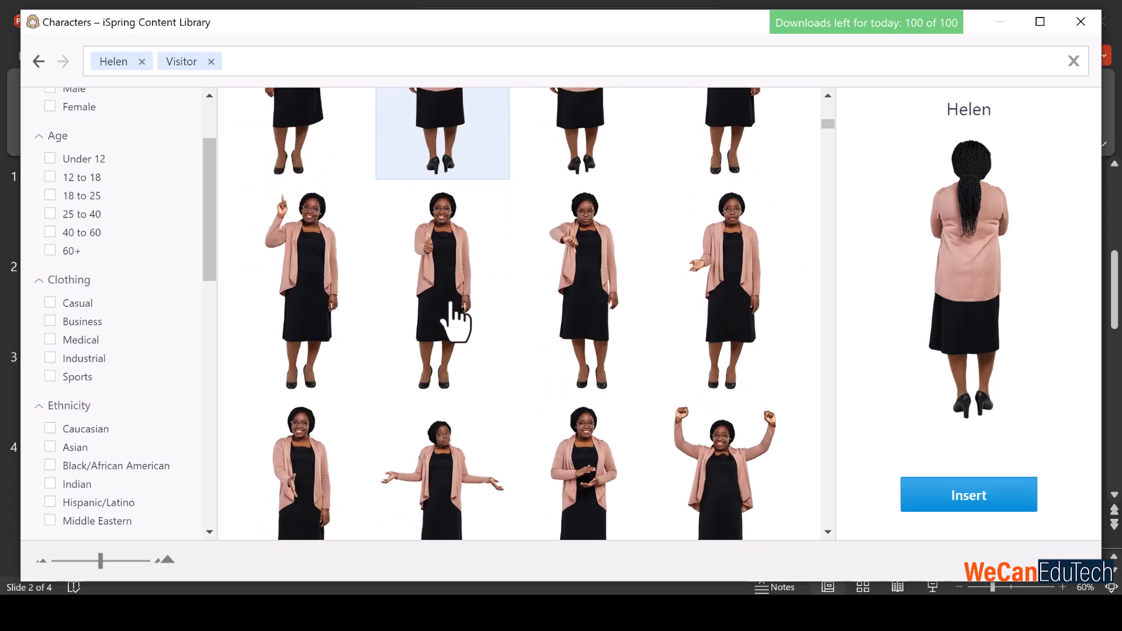
{"action": "scroll", "coordinate": [455, 318], "scroll_direction": "down", "scroll_amount": 10}
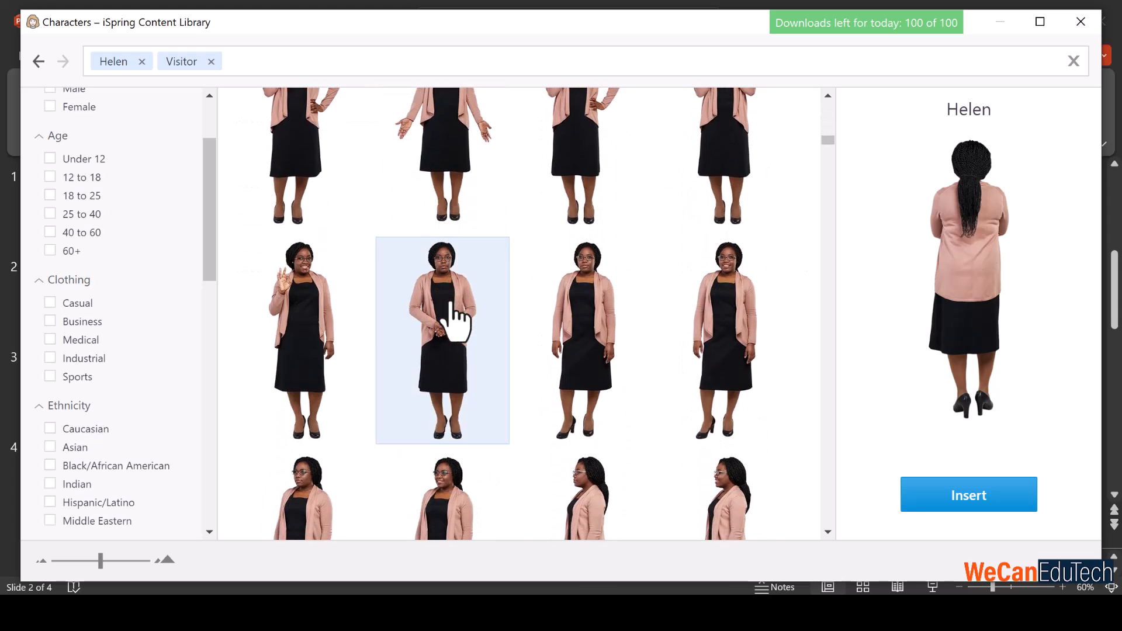
{"action": "scroll", "coordinate": [455, 319], "scroll_direction": "down", "scroll_amount": 10}
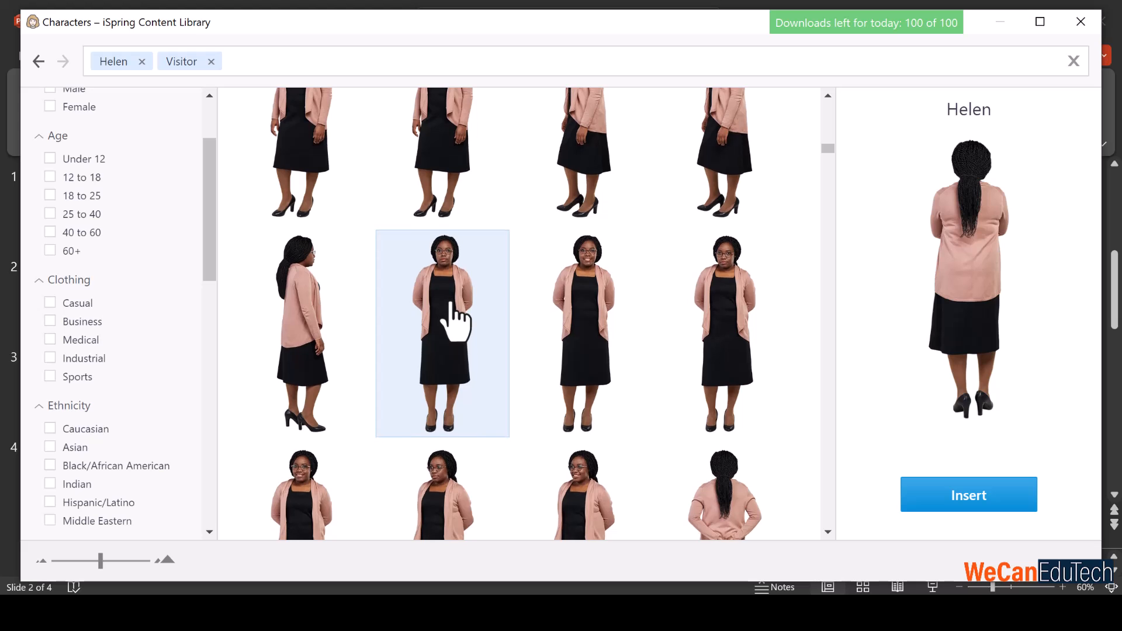
{"action": "scroll", "coordinate": [455, 318], "scroll_direction": "down", "scroll_amount": 5}
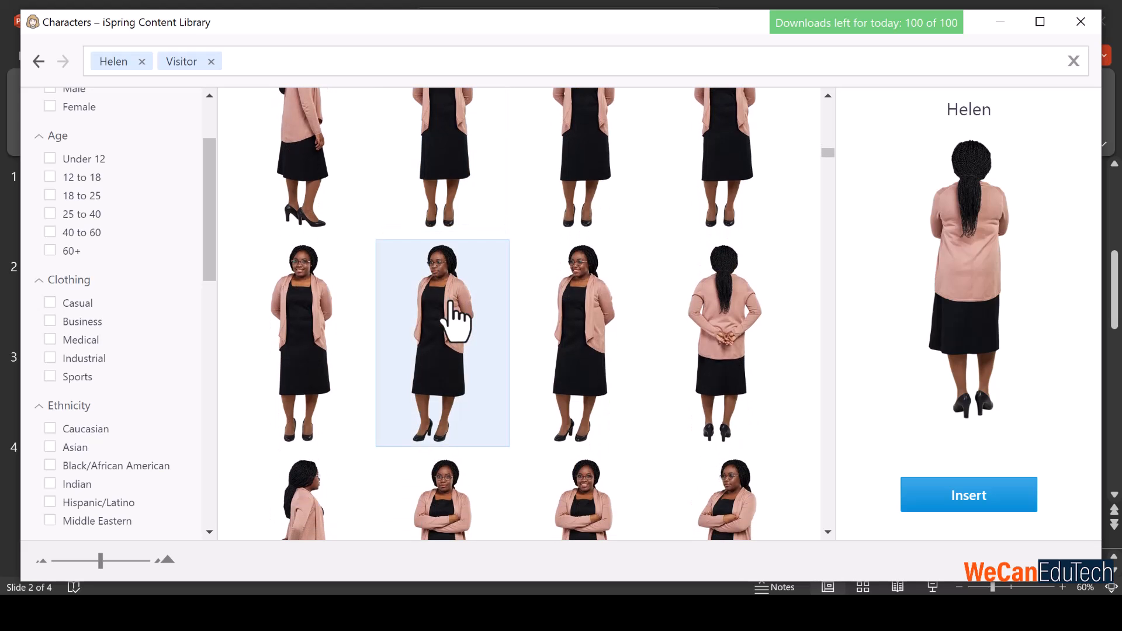
{"action": "scroll", "coordinate": [455, 319], "scroll_direction": "down", "scroll_amount": 10}
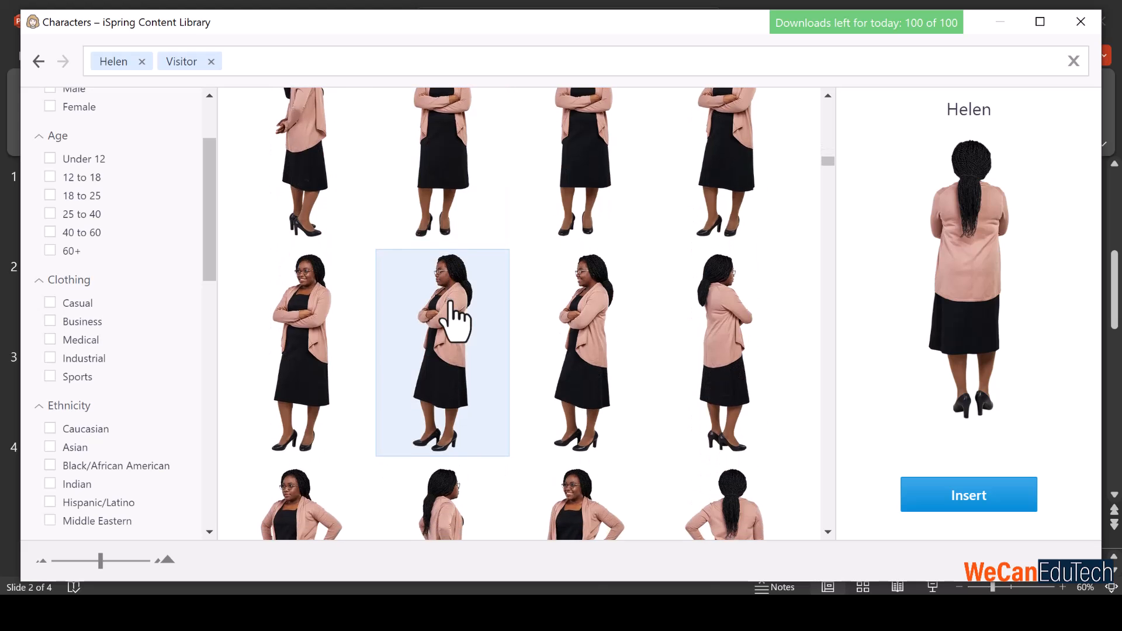
{"action": "scroll", "coordinate": [454, 319], "scroll_direction": "down", "scroll_amount": 10}
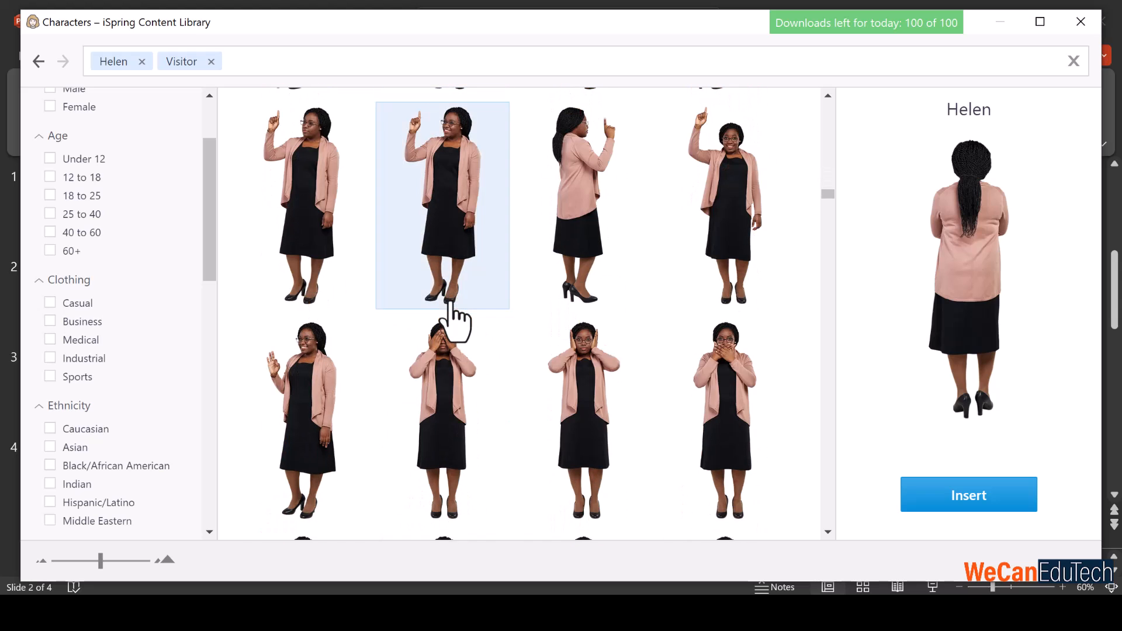
{"action": "scroll", "coordinate": [455, 319], "scroll_direction": "down", "scroll_amount": 10}
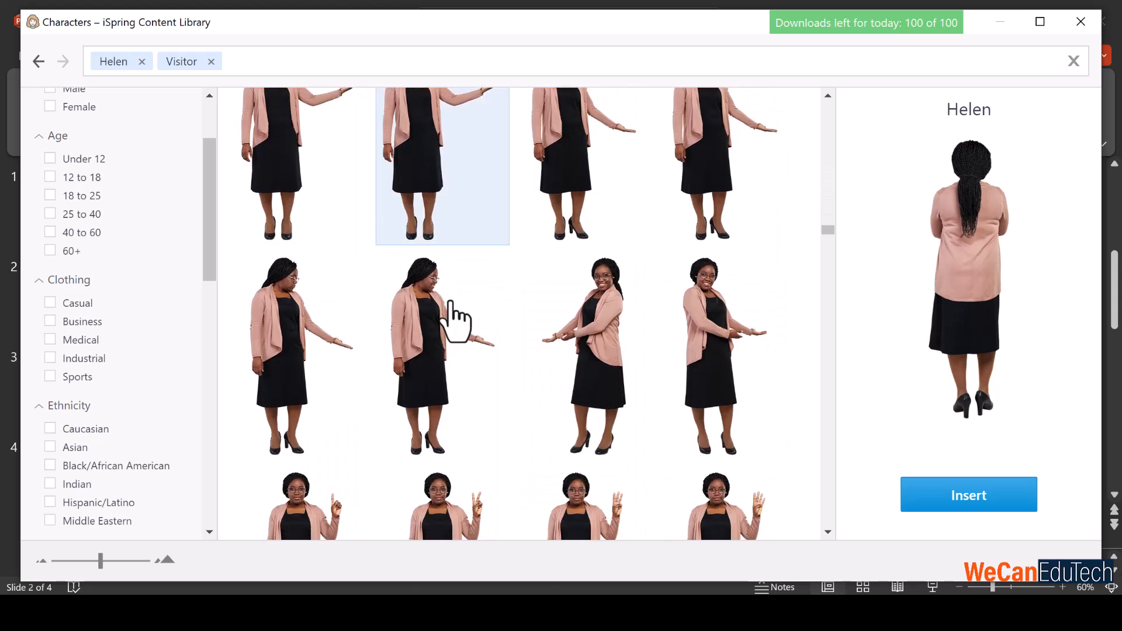
{"action": "scroll", "coordinate": [453, 315], "scroll_direction": "down", "scroll_amount": 10}
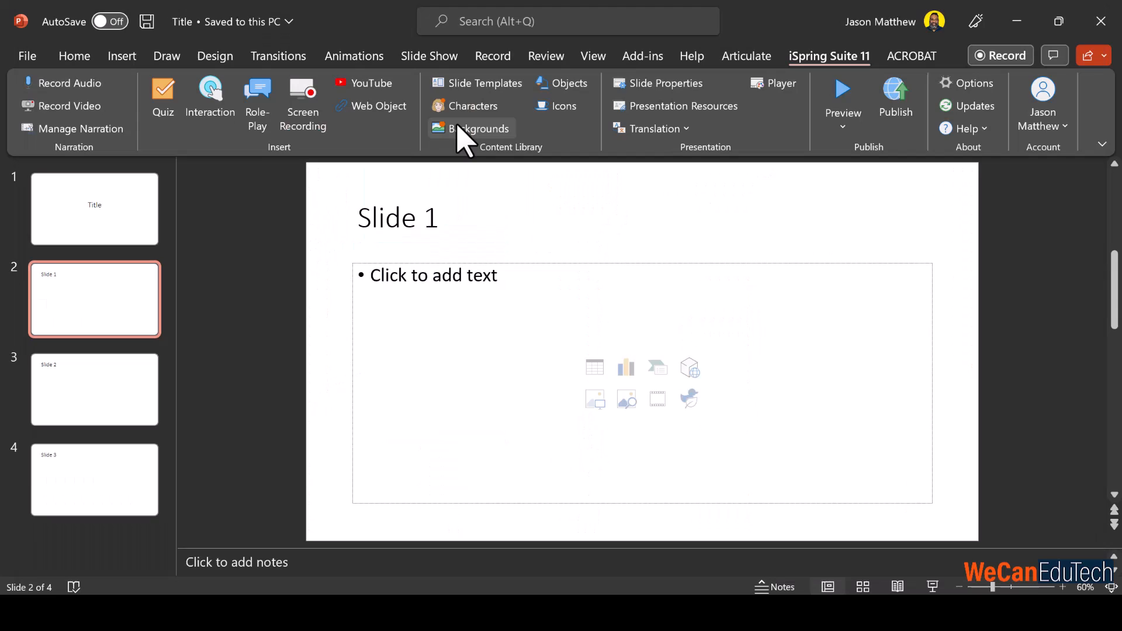
Browse the content library's backgrounds, including the public places photos, and close the library without inserting any
{"action": "left_click", "coordinate": [462, 130]}
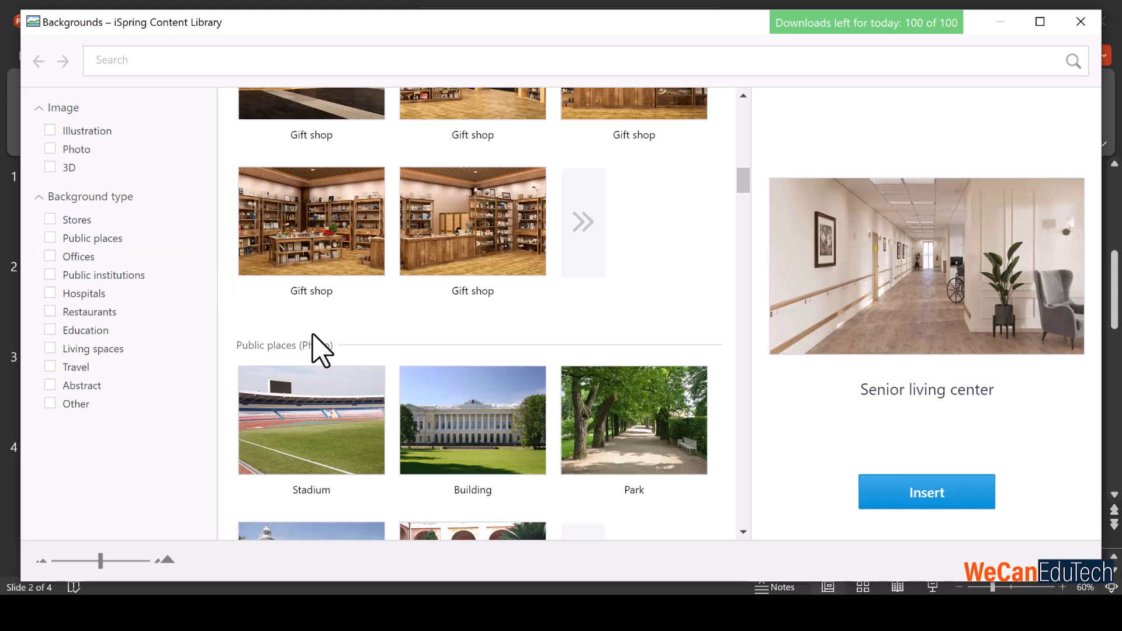
{"action": "scroll", "coordinate": [320, 351], "scroll_direction": "down", "scroll_amount": 5}
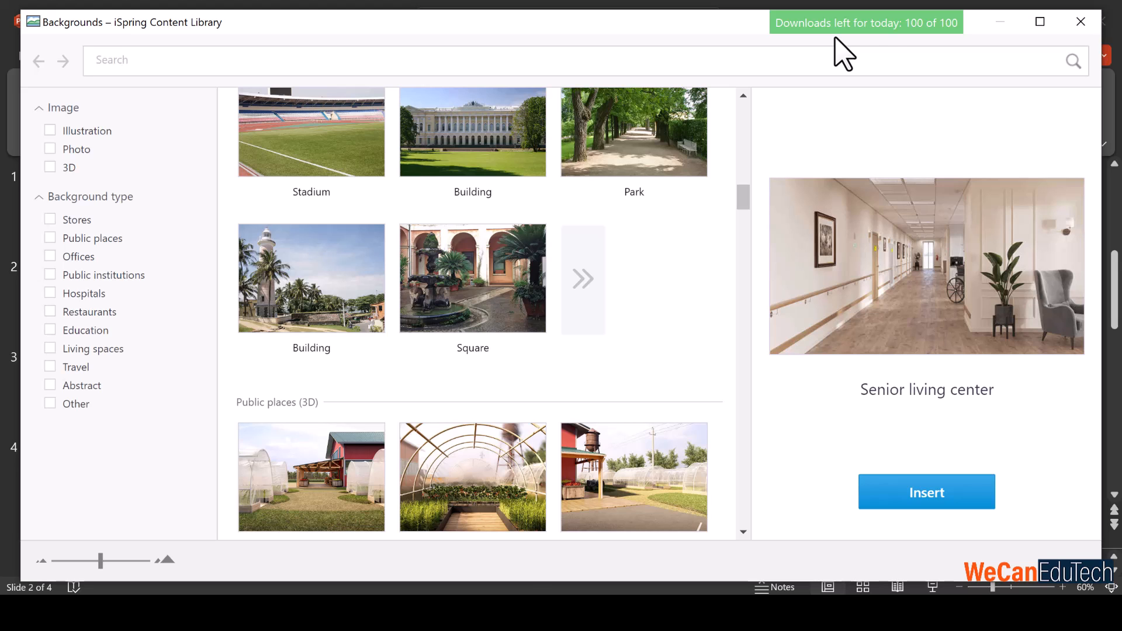
{"action": "left_click", "coordinate": [1081, 21]}
Browse the content library's objects and its icons and navigation controls, closing each library without inserting anything
{"action": "left_click", "coordinate": [556, 86]}
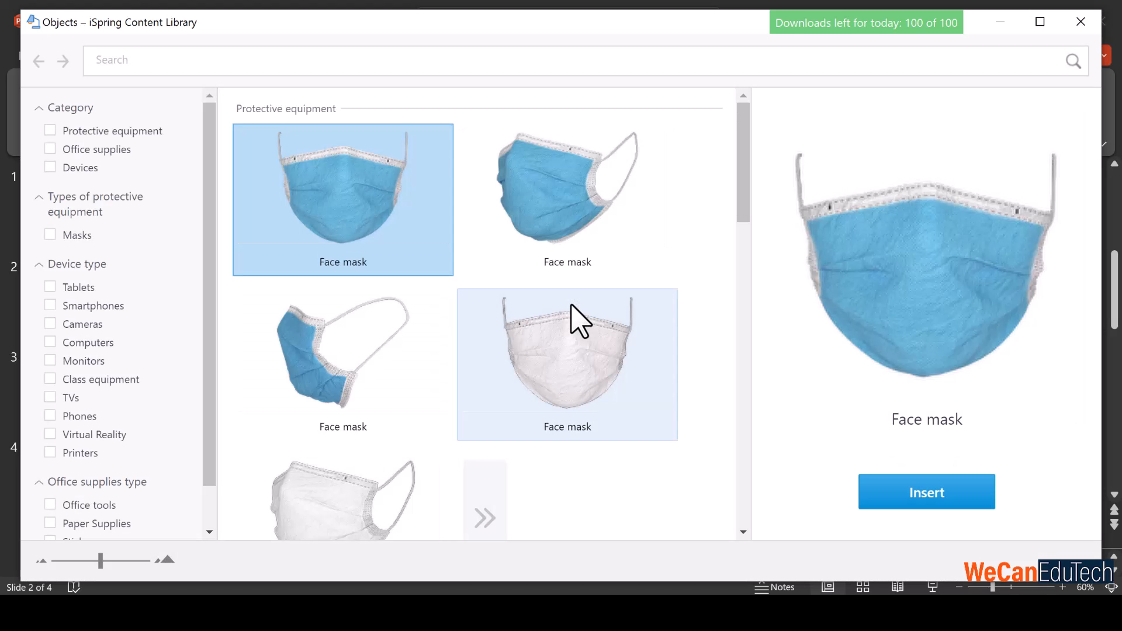
{"action": "scroll", "coordinate": [579, 320], "scroll_direction": "down", "scroll_amount": 10}
{"action": "scroll", "coordinate": [353, 431], "scroll_direction": "down", "scroll_amount": 5}
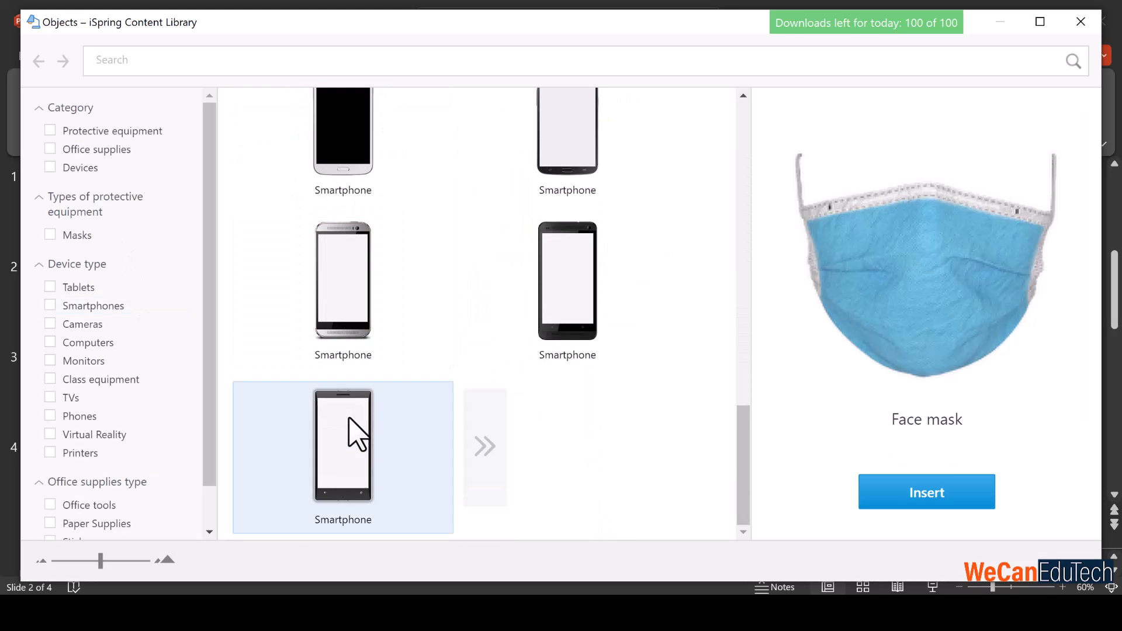
{"action": "left_click", "coordinate": [1081, 22]}
{"action": "left_click", "coordinate": [562, 106]}
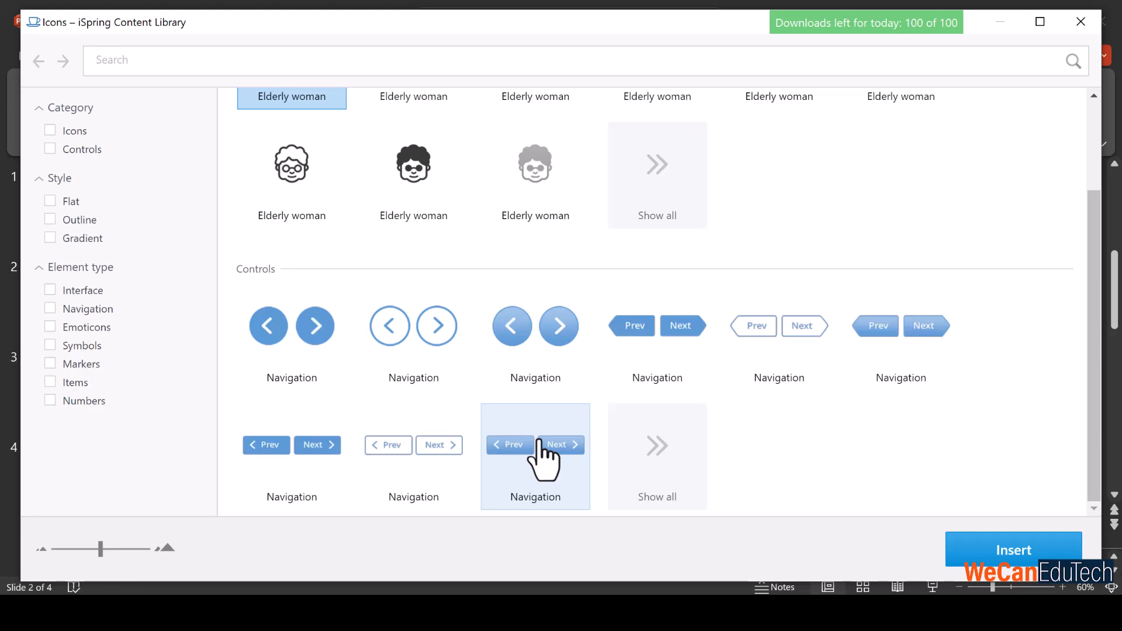
{"action": "left_click", "coordinate": [1080, 28]}
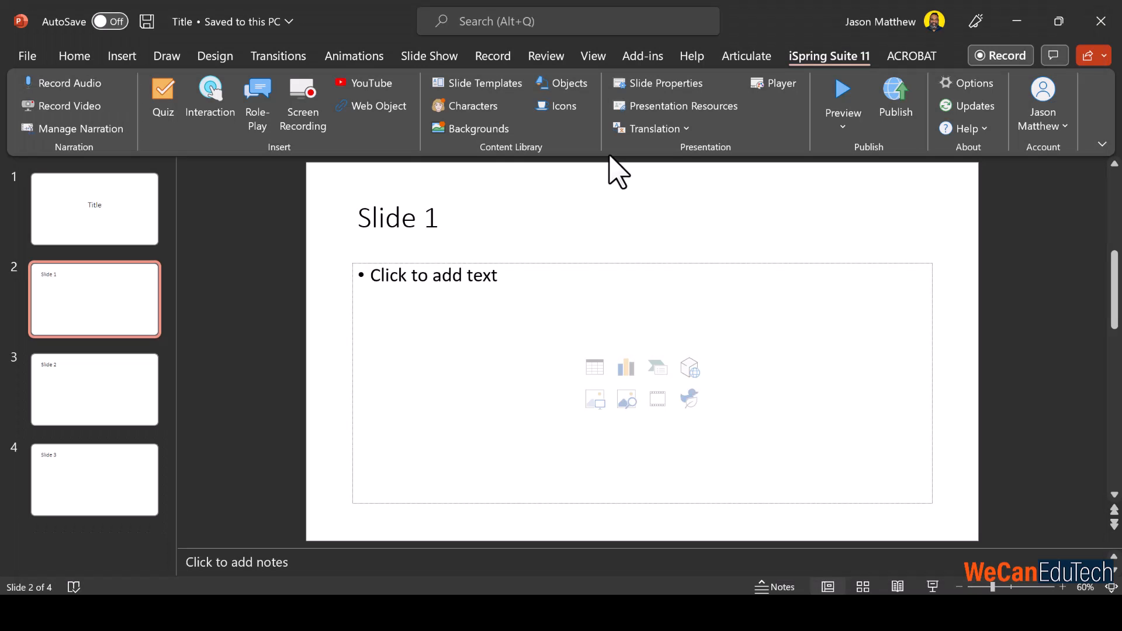
Open the slide properties and rename the first slide's title as "Presentation"
{"action": "left_click", "coordinate": [646, 83]}
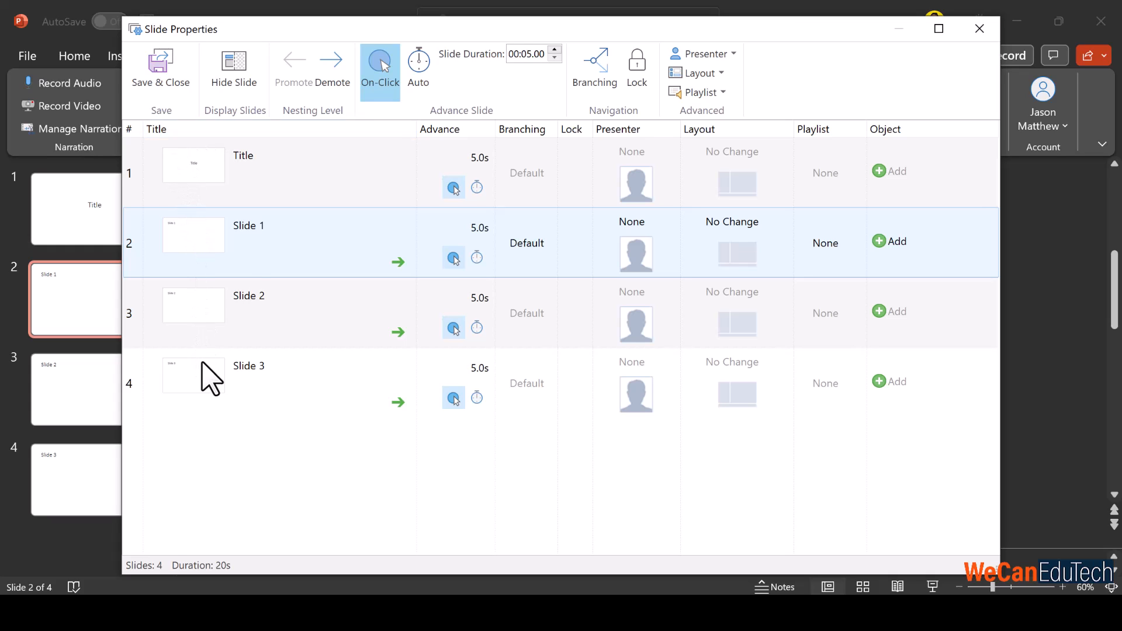
{"action": "left_click", "coordinate": [256, 159]}
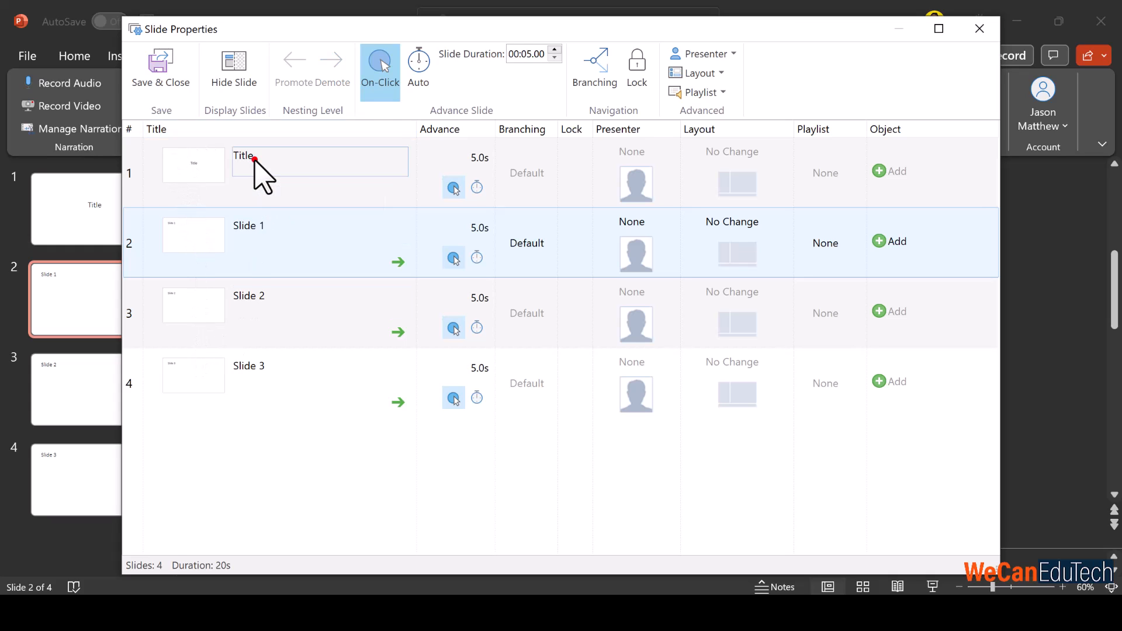
{"action": "left_click", "coordinate": [253, 162]}
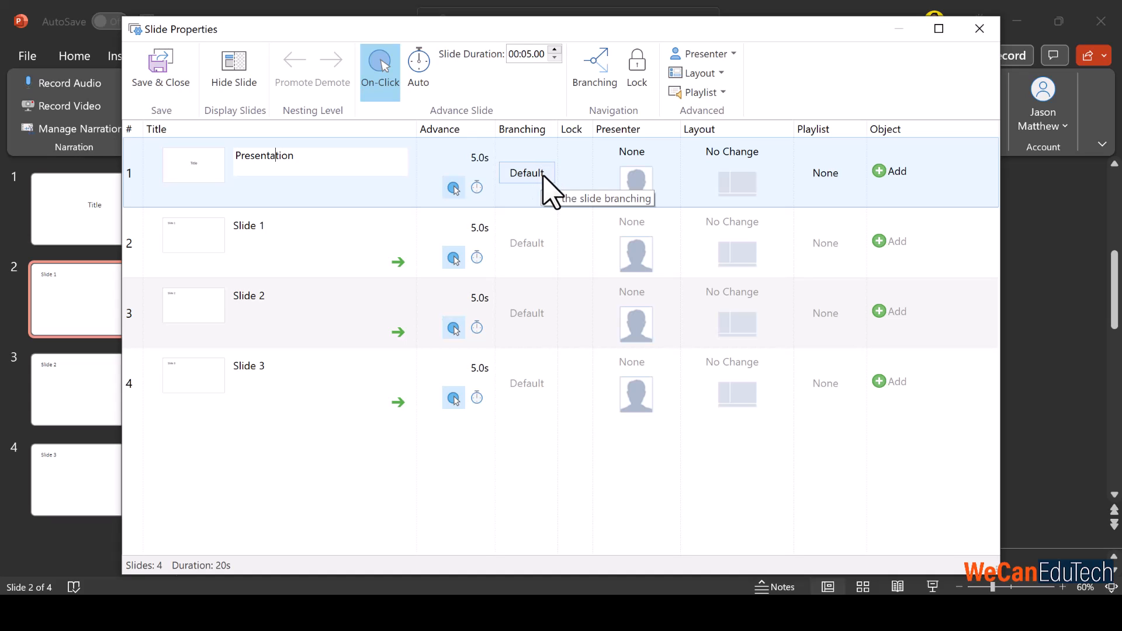
Open the branching options for Slide 1, examine the forward branching choices and close them without changing anything
{"action": "left_click", "coordinate": [529, 241]}
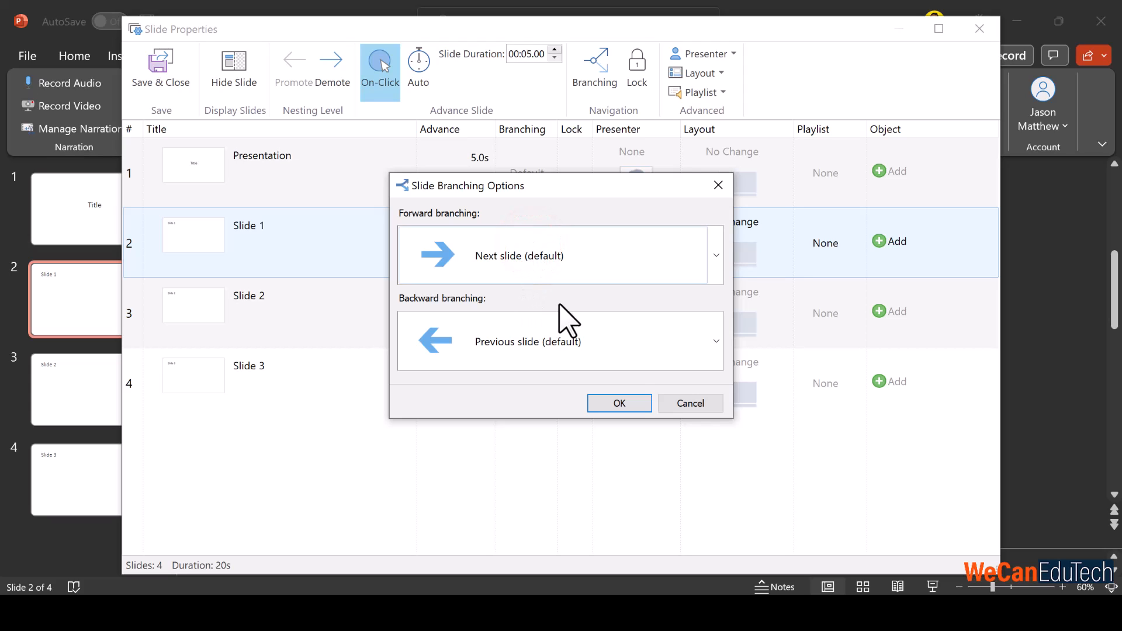
{"action": "left_click", "coordinate": [718, 252]}
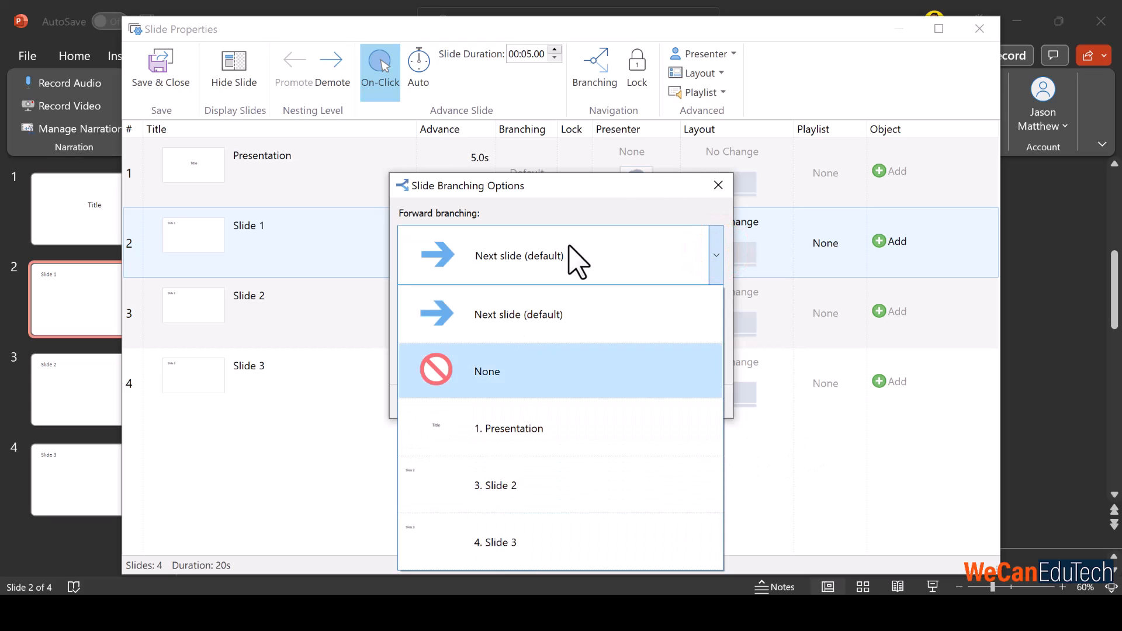
{"action": "left_click", "coordinate": [723, 184]}
{"action": "left_click", "coordinate": [722, 183]}
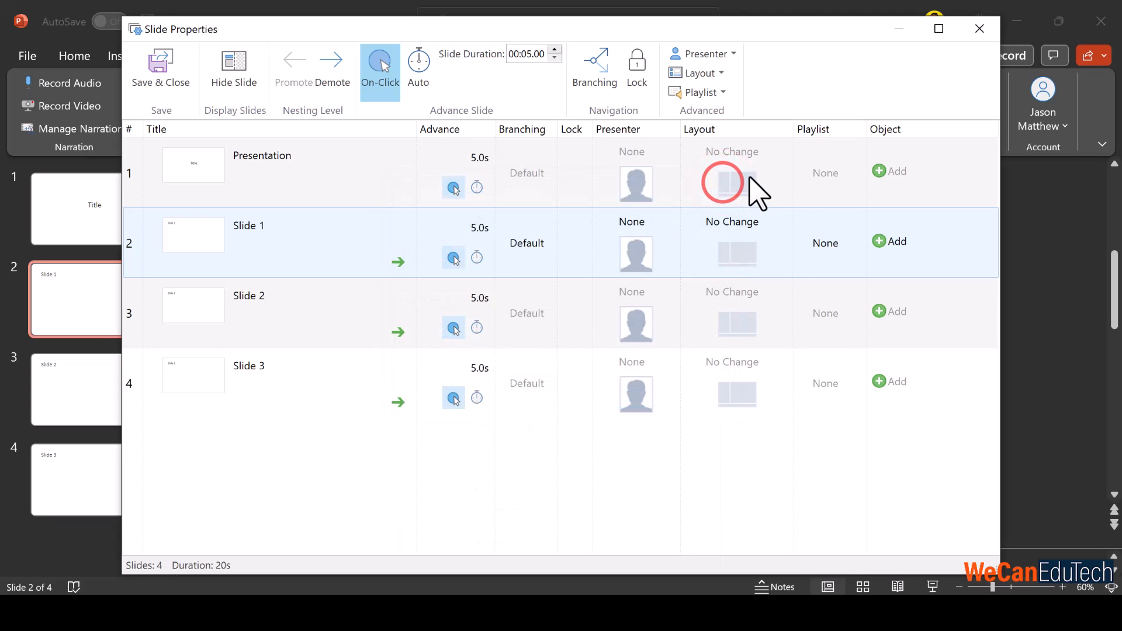
Examine the first slide's layout choices and the object types that can be added, and close the slide properties
{"action": "left_click", "coordinate": [780, 151]}
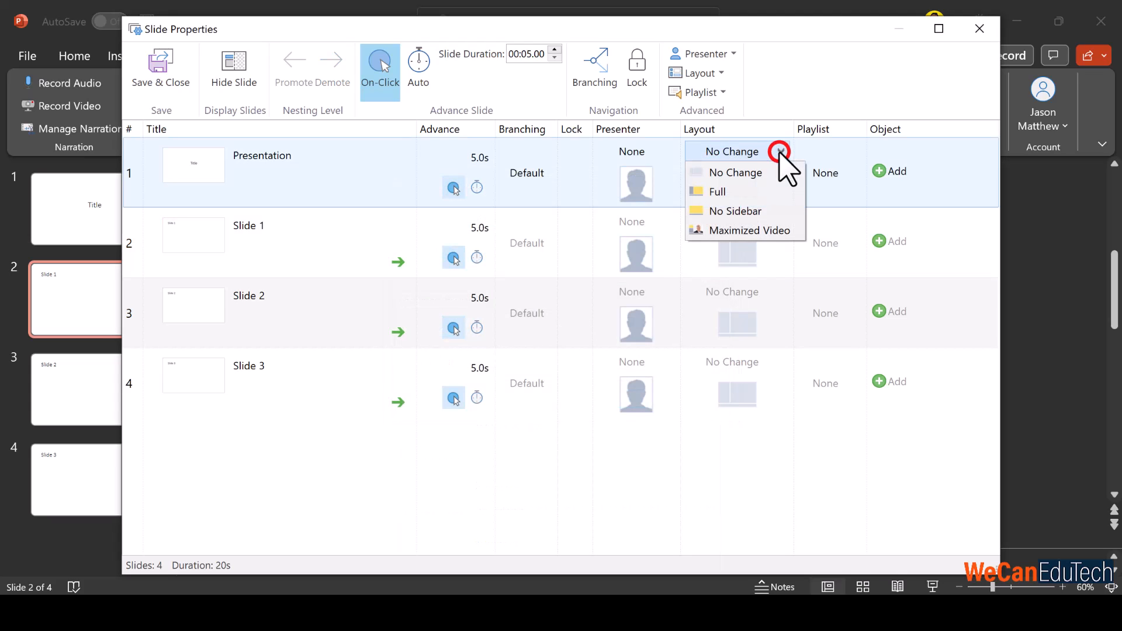
{"action": "left_click", "coordinate": [910, 169]}
{"action": "left_click", "coordinate": [896, 171]}
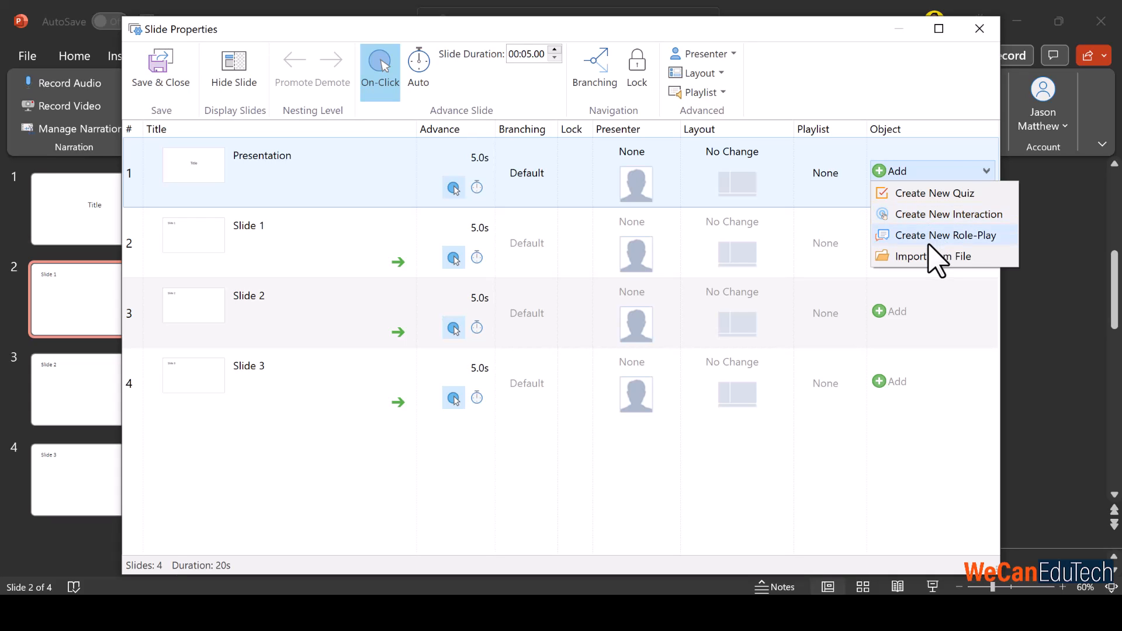
{"action": "left_click", "coordinate": [979, 28]}
{"action": "left_click", "coordinate": [593, 342]}
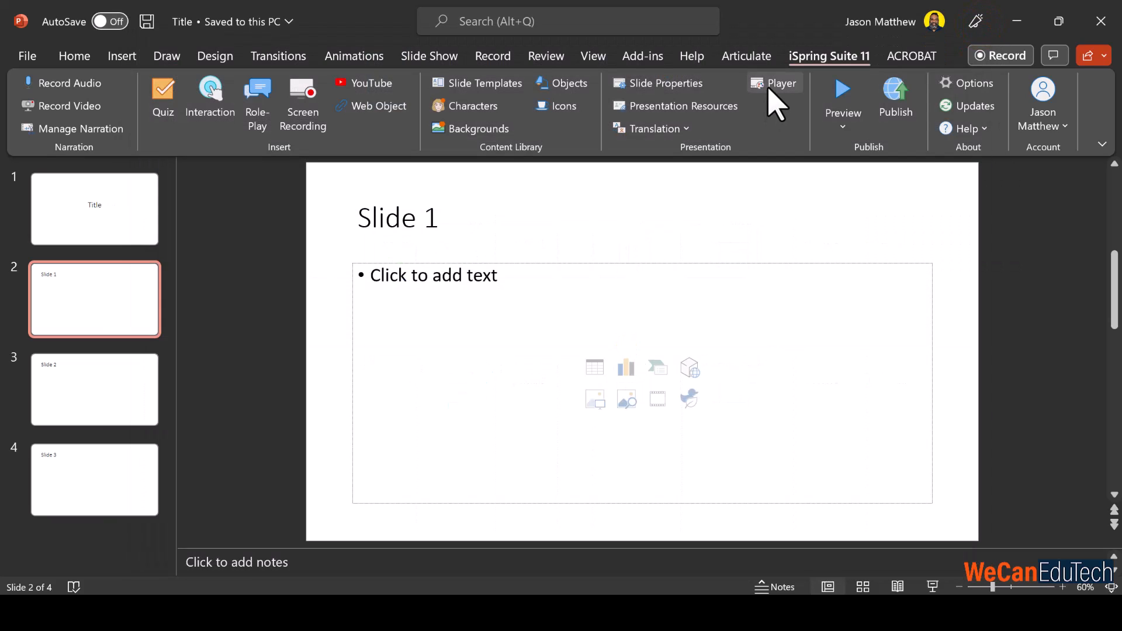
Open the player customization, look at the preview's playback speeds and try a dark purple color scheme before returning to the light blue one
{"action": "left_click", "coordinate": [775, 87]}
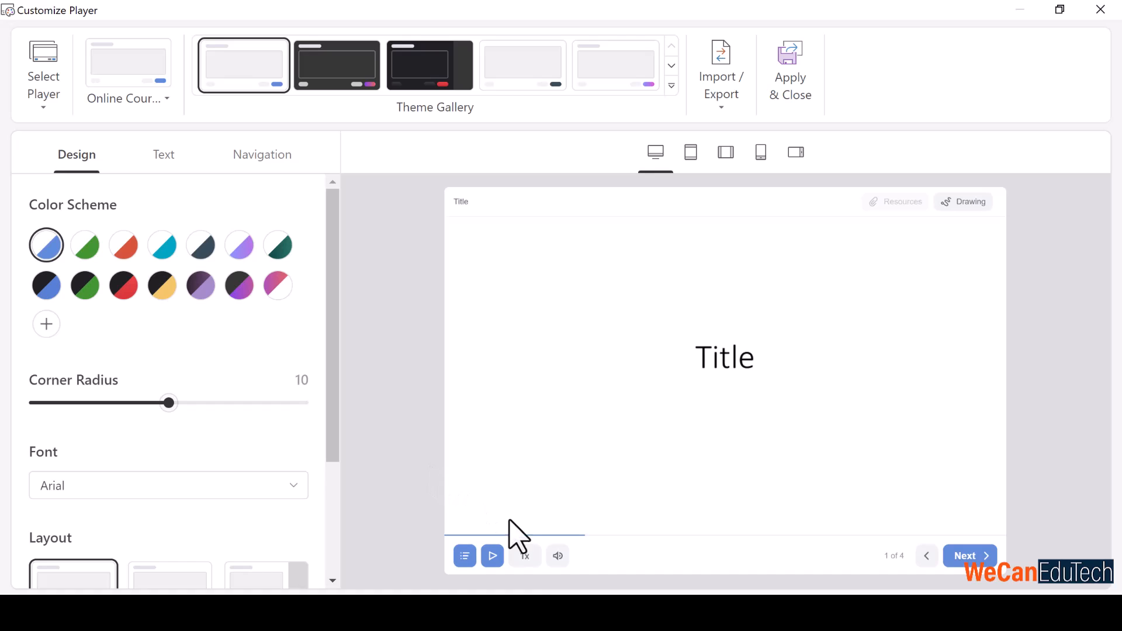
{"action": "left_click", "coordinate": [528, 555]}
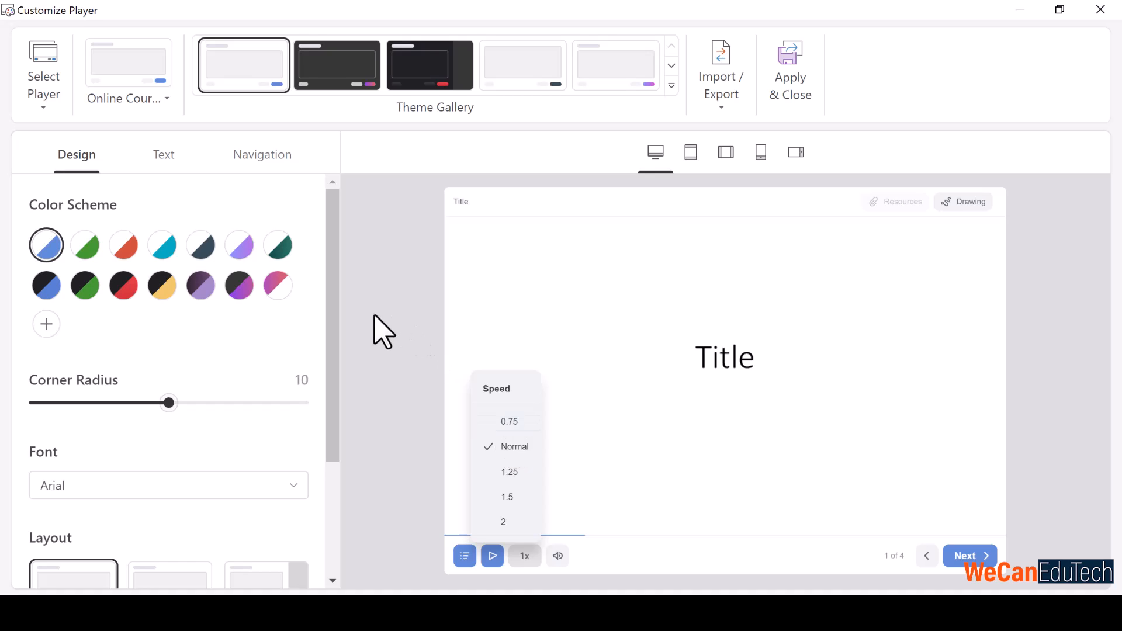
{"action": "left_click", "coordinate": [238, 287]}
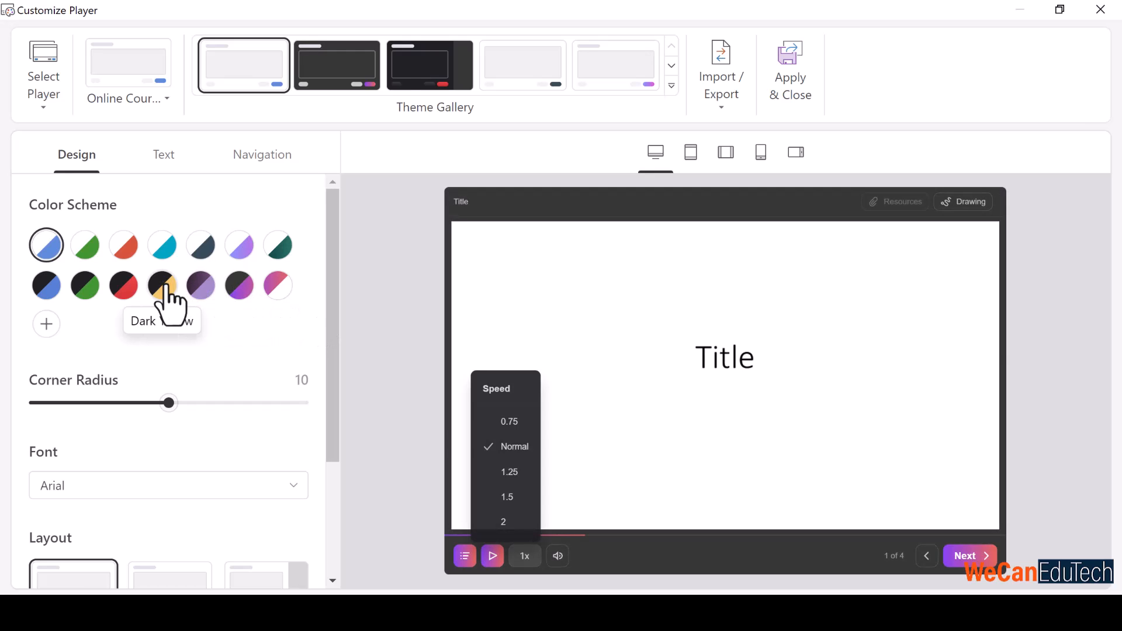
{"action": "left_click", "coordinate": [46, 245]}
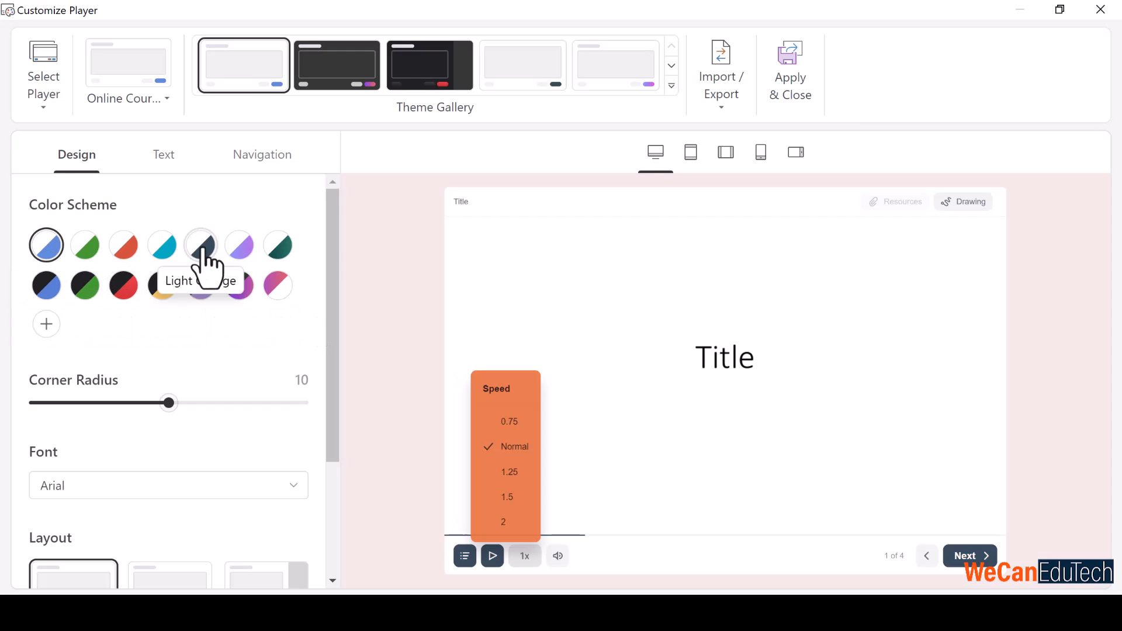
Examine the player's text label settings and its navigation settings
{"action": "left_click", "coordinate": [165, 155]}
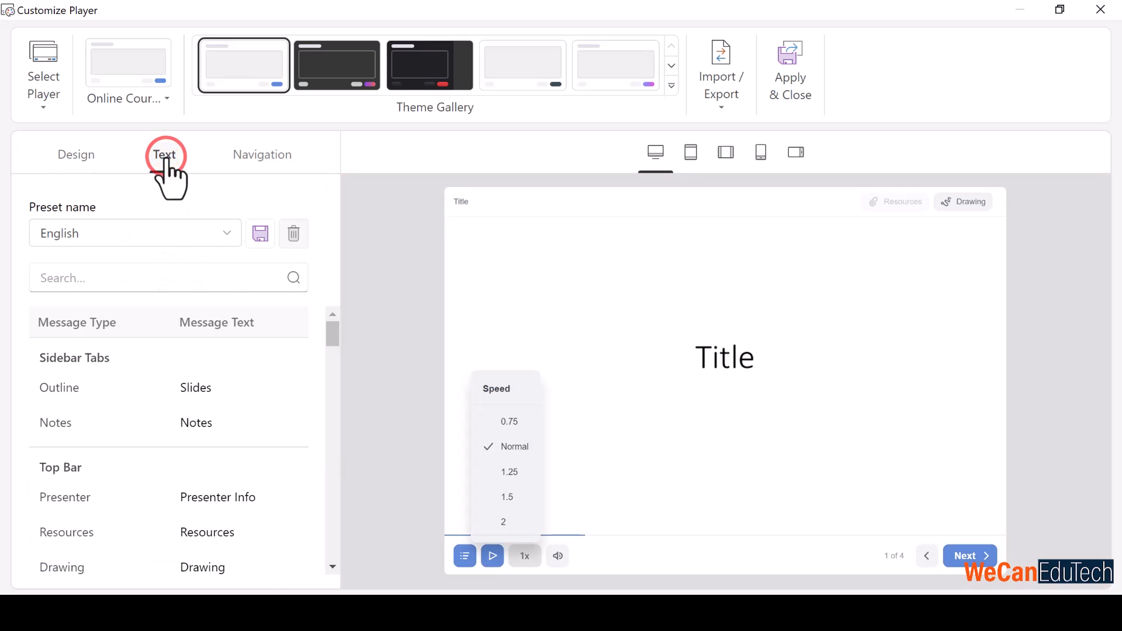
{"action": "left_click", "coordinate": [255, 156]}
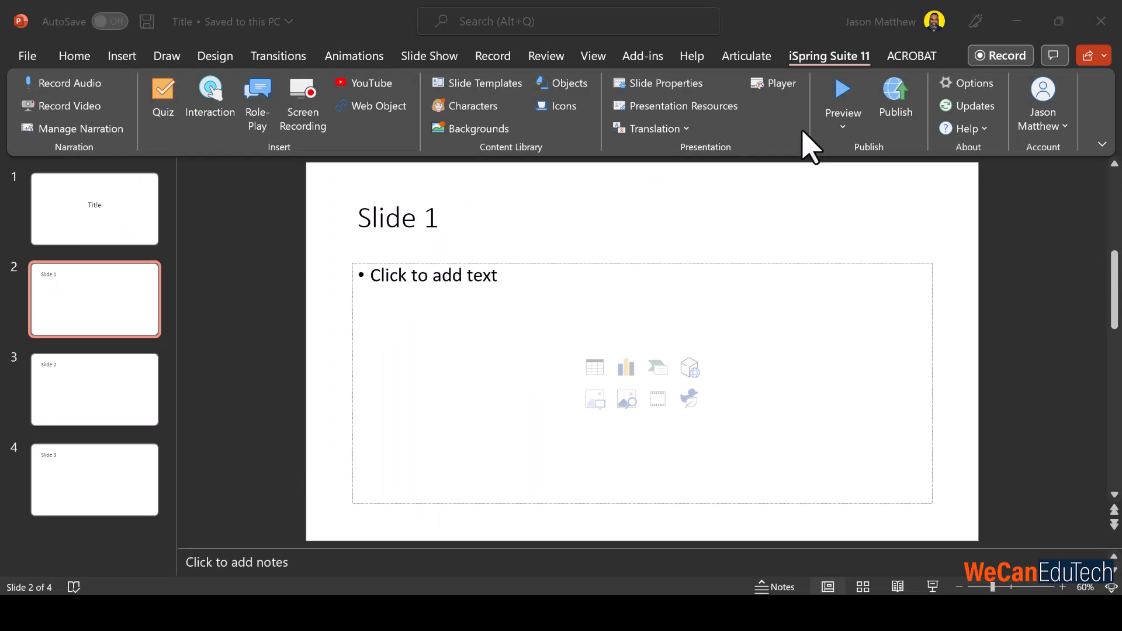